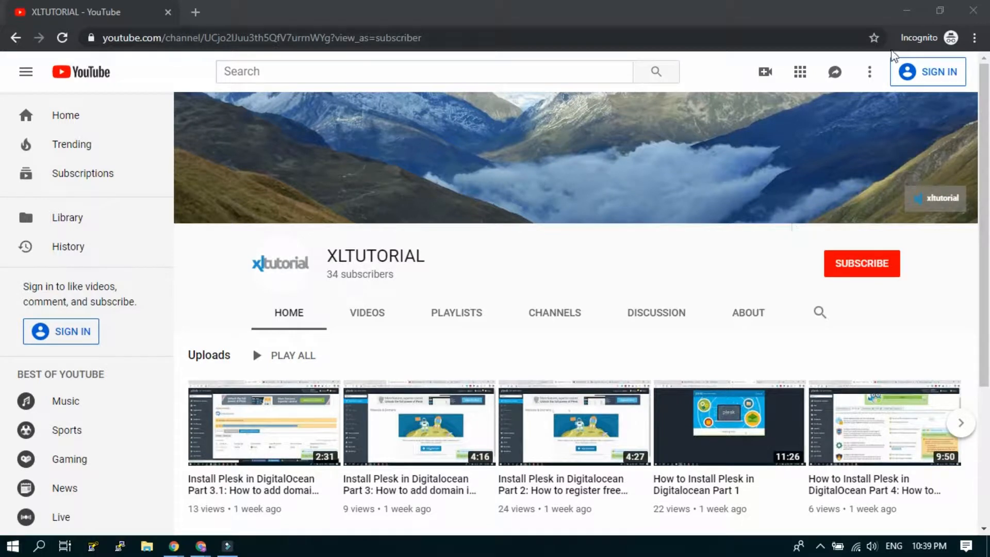
Step: Minimize the YouTube window to reveal the xltutorial.tk Plesk default page behind it
left_click(907, 12)
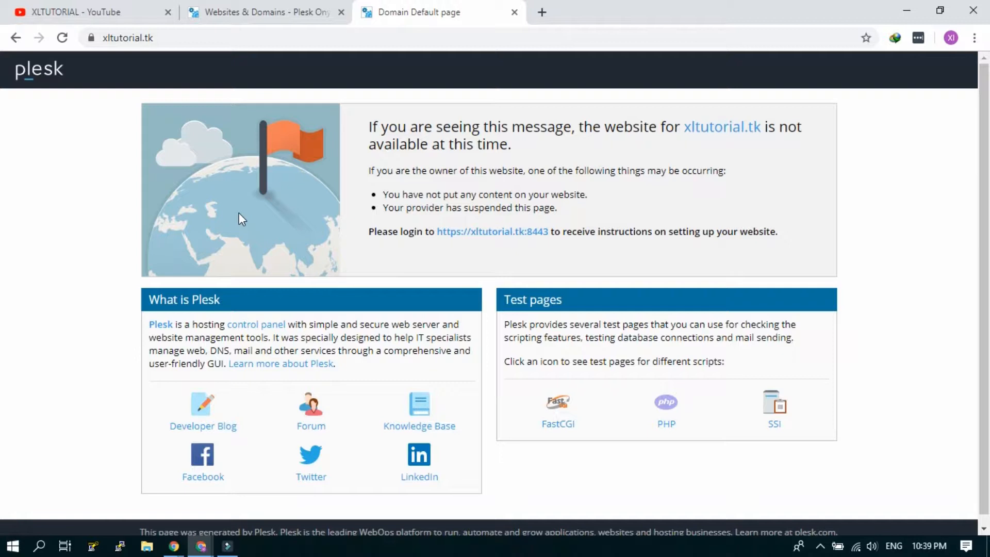
Step: Reload the xltutorial.tk default page, then switch to the Websites & Domains tab
left_click(63, 44)
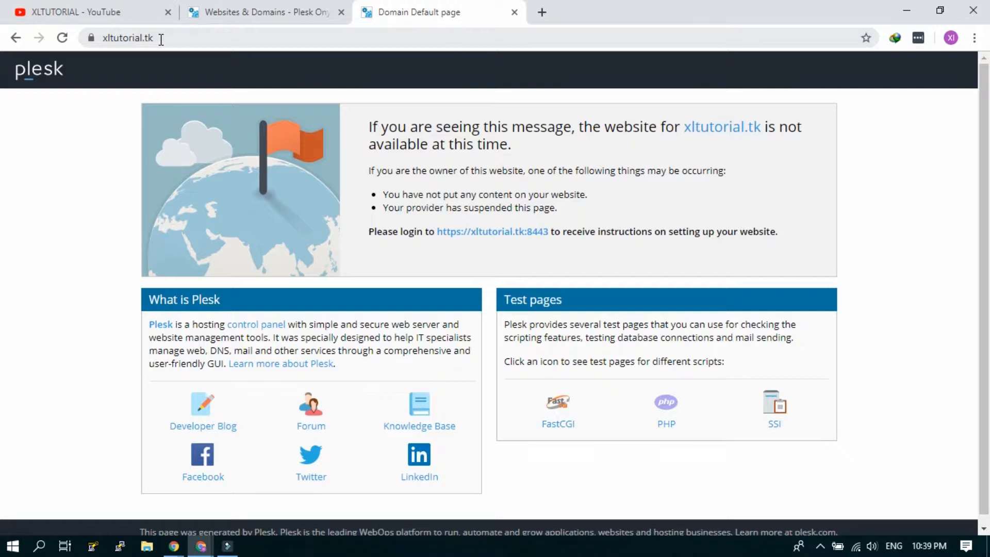
left_click(238, 7)
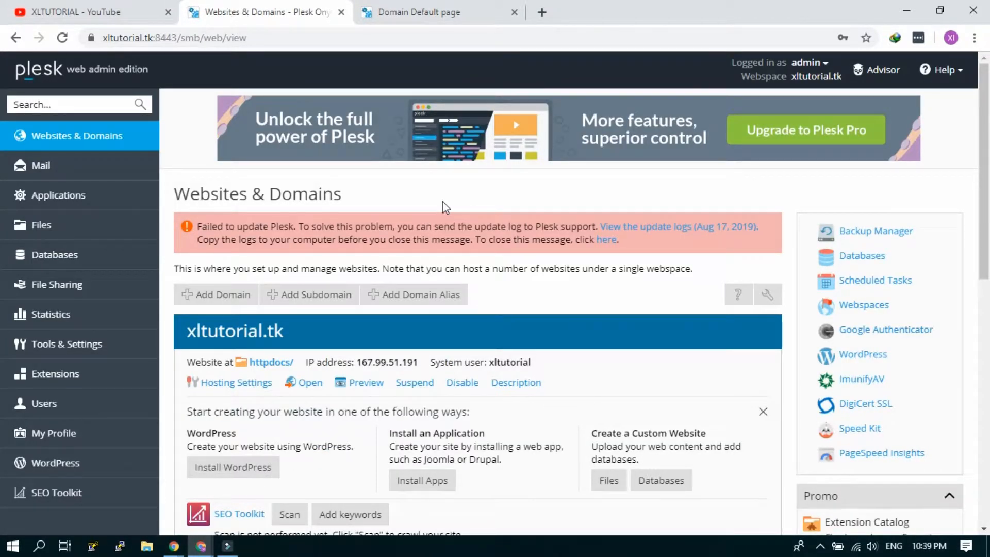
Step: Open the xltutorial.tk httpdocs folder in File Manager in a new browser tab
scroll(443, 201, "down", 3)
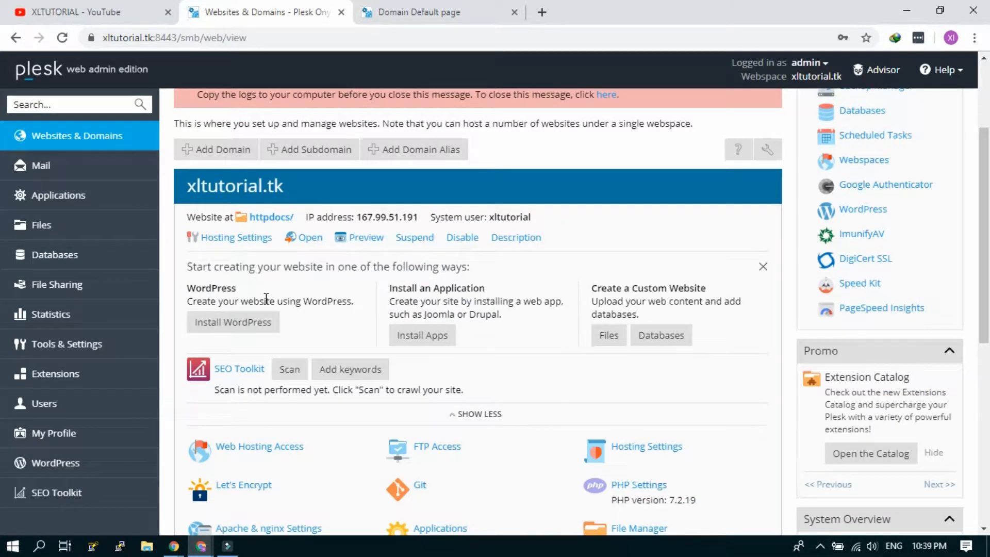
right_click(267, 221)
left_click(281, 224)
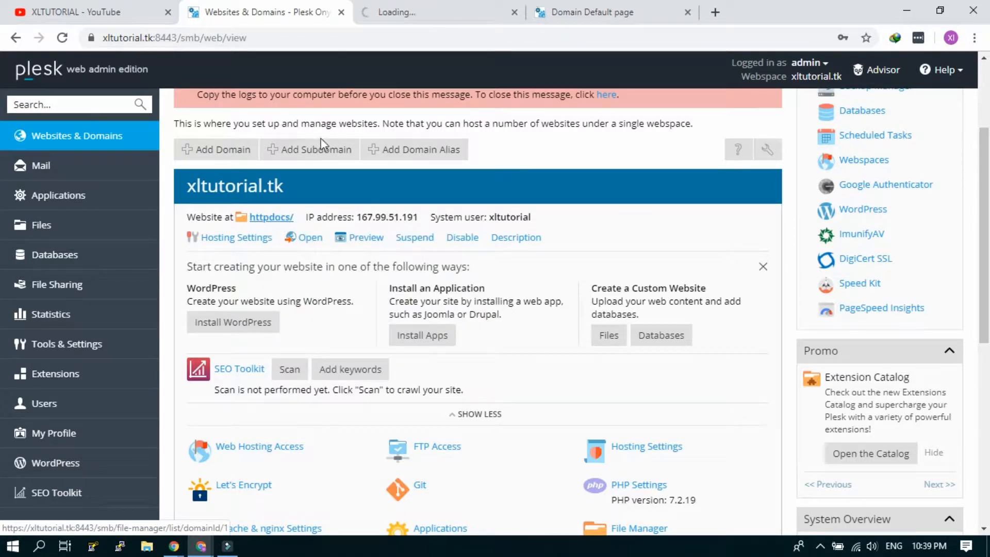
left_click(400, 15)
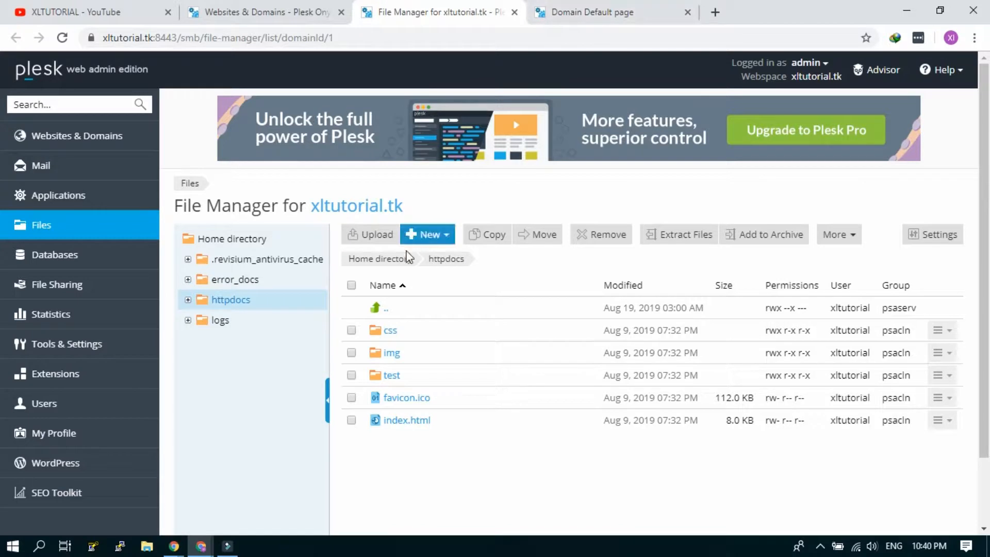
Step: Remove every file and folder from httpdocs, then reload xltutorial.tk to see 403 Forbidden
left_click(351, 286)
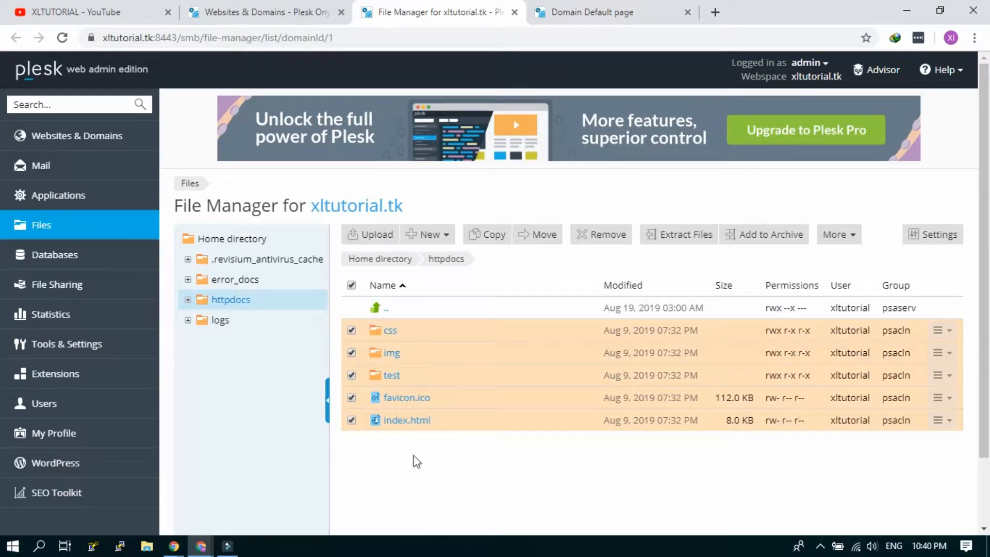
left_click(596, 247)
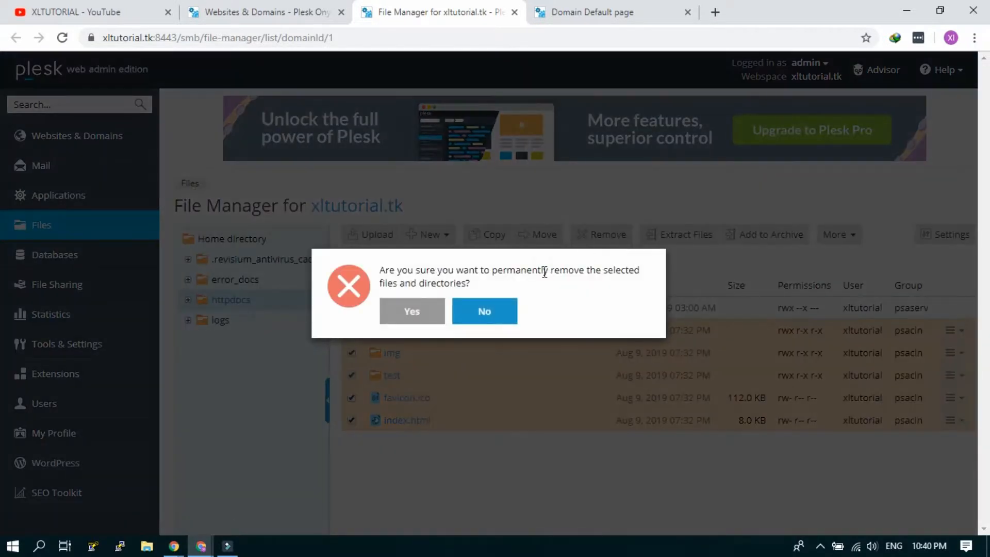
left_click(426, 313)
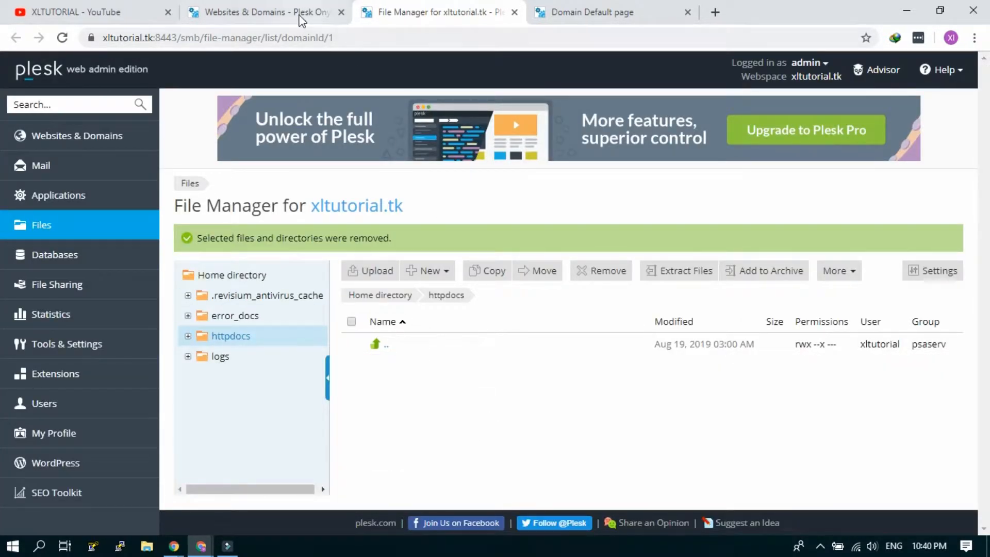
left_click(594, 11)
key("F5")
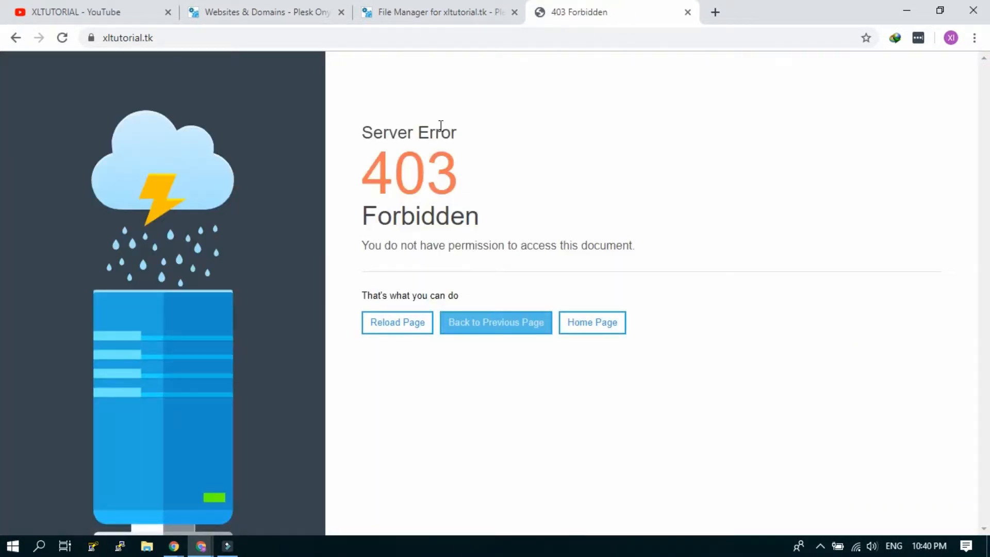
Step: Go back to the emptied httpdocs folder in the File Manager tab
left_click(436, 11)
left_click(293, 16)
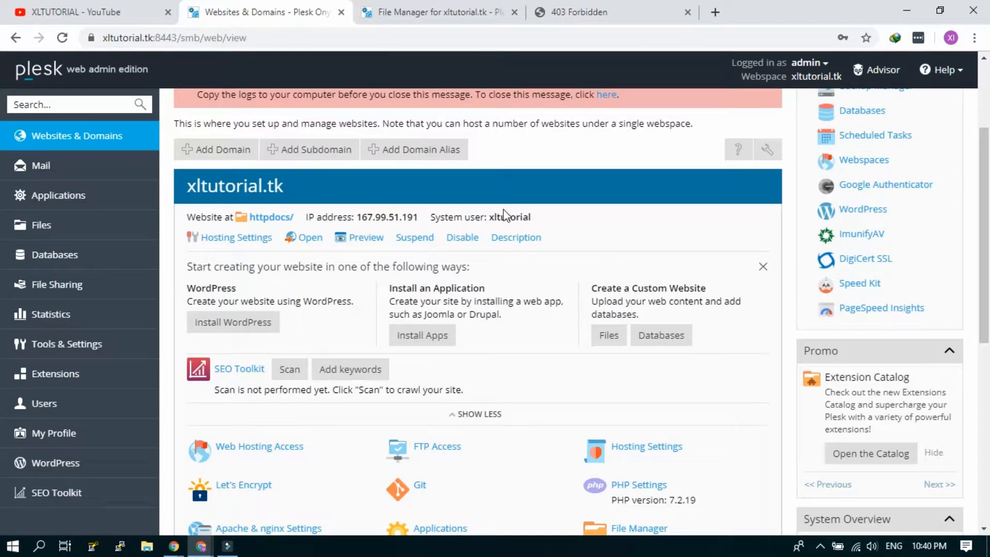
left_click(479, 15)
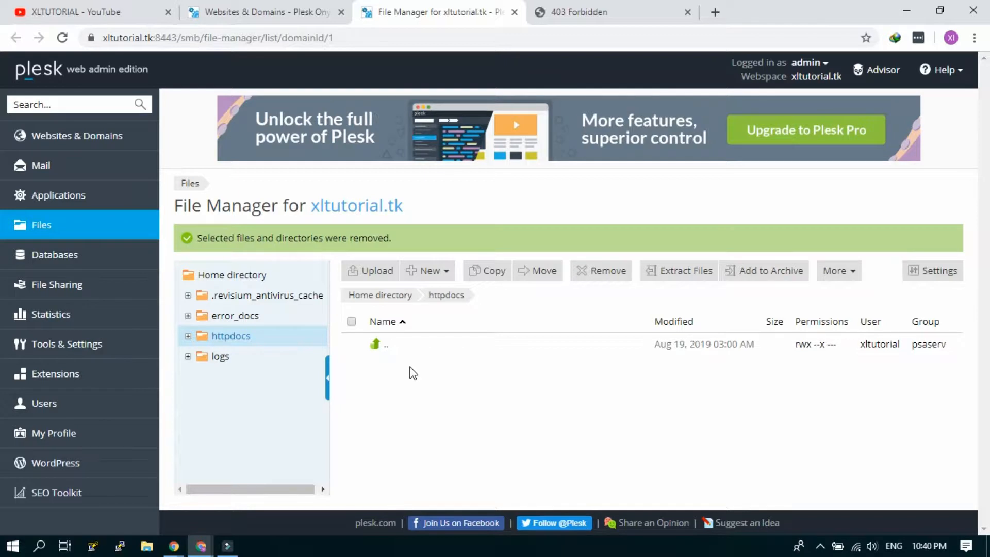
Step: On the xltutorial.tk overview, highlight the WordPress and Install an Application descriptions
left_click(303, 15)
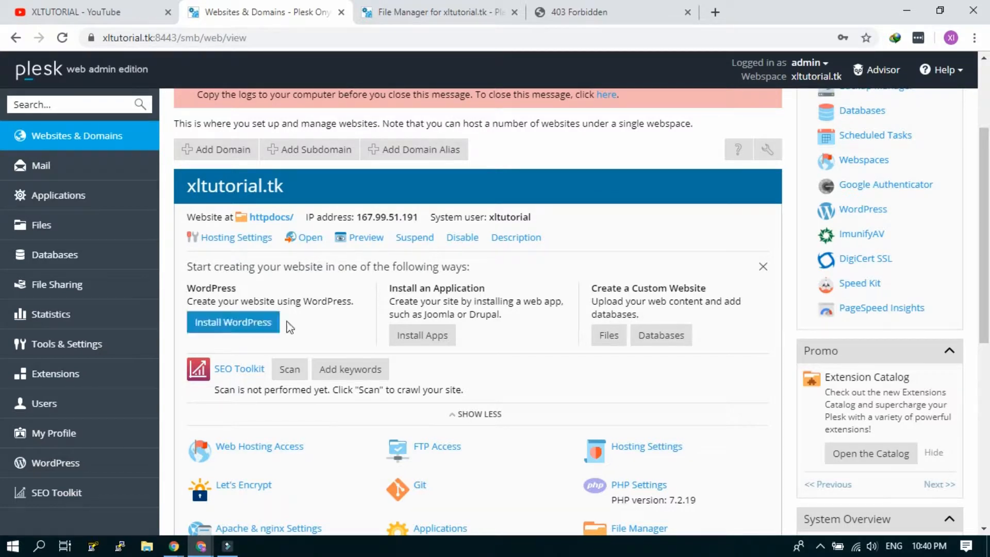
left_click_drag(196, 302, 284, 302)
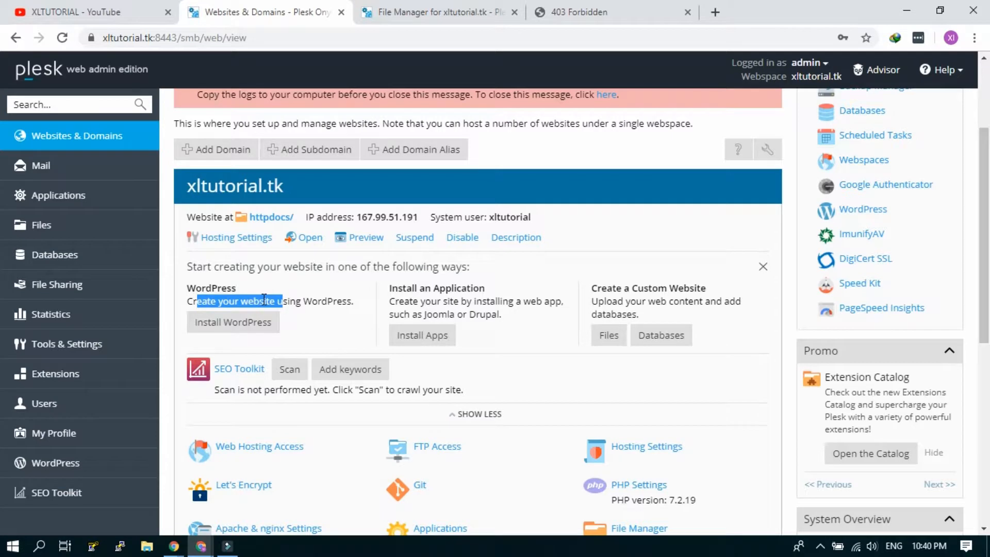
left_click(221, 302)
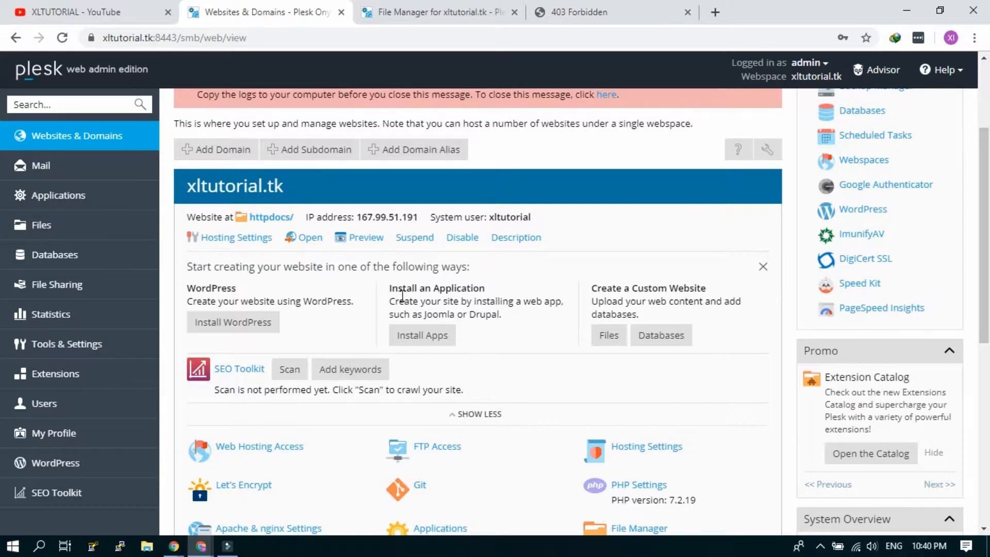
left_click_drag(402, 300, 471, 310)
left_click(490, 316)
Step: Highlight the Create a Custom Website heading and scroll through the page's options
left_click_drag(602, 290, 667, 290)
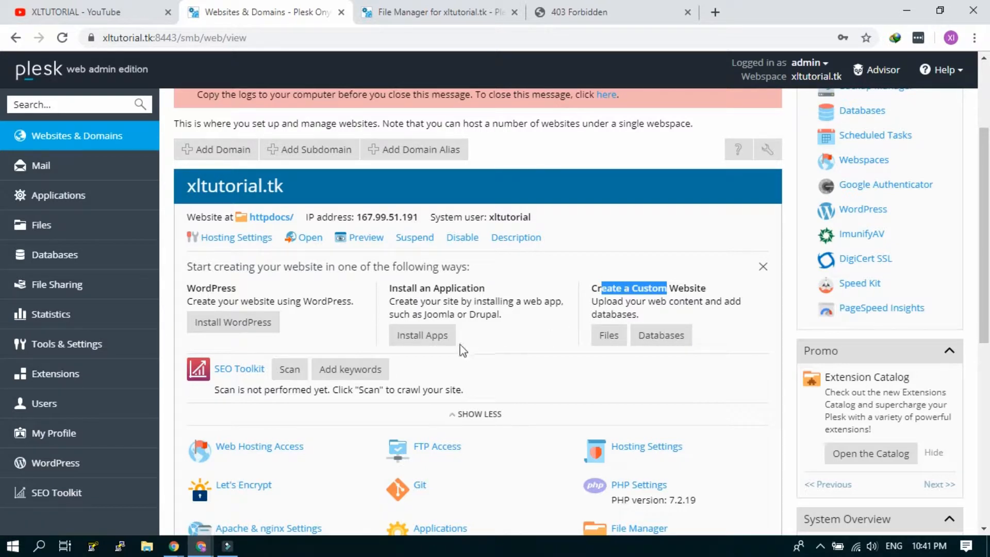
scroll(351, 330, "down", 5)
scroll(563, 384, "down", 1)
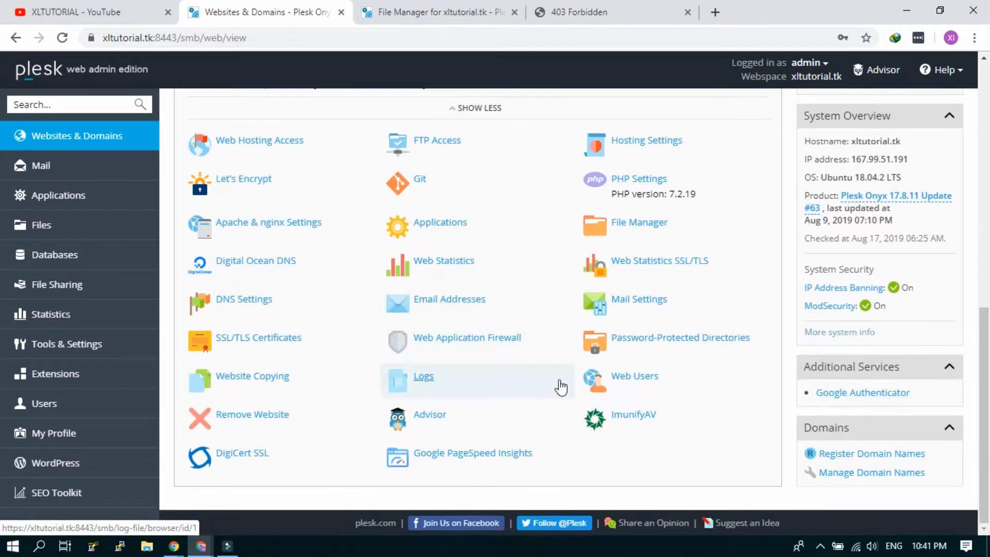
scroll(524, 436, "up", 3)
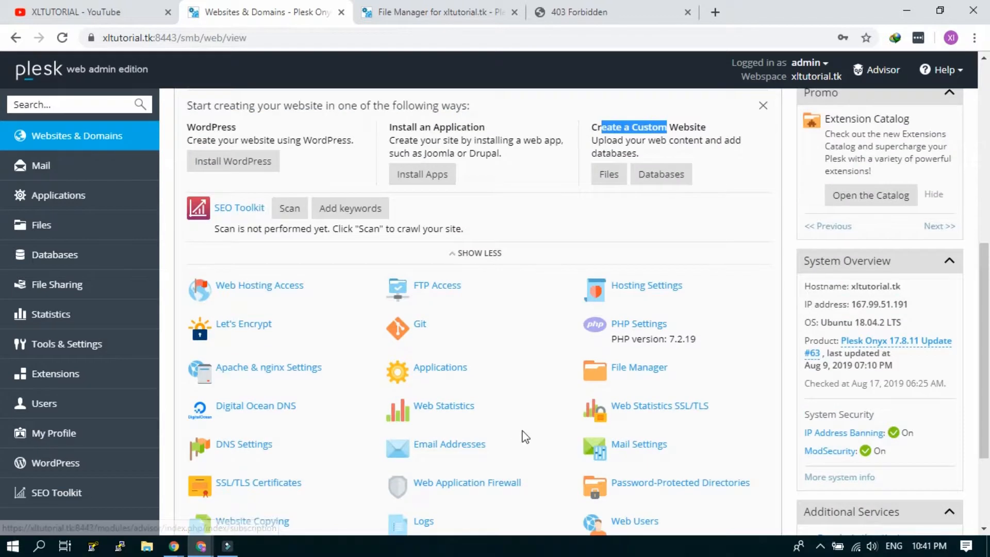
scroll(524, 436, "up", 4)
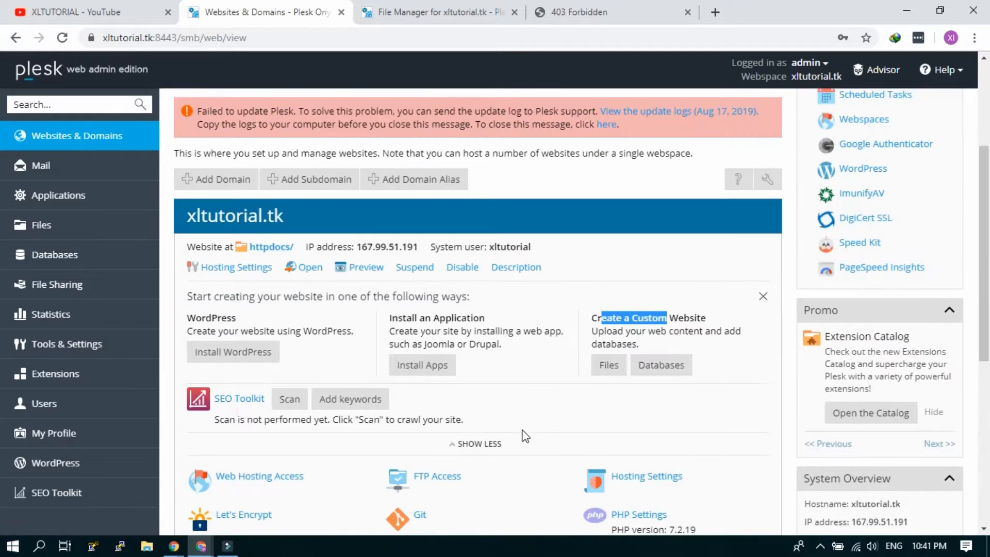
left_click(303, 331)
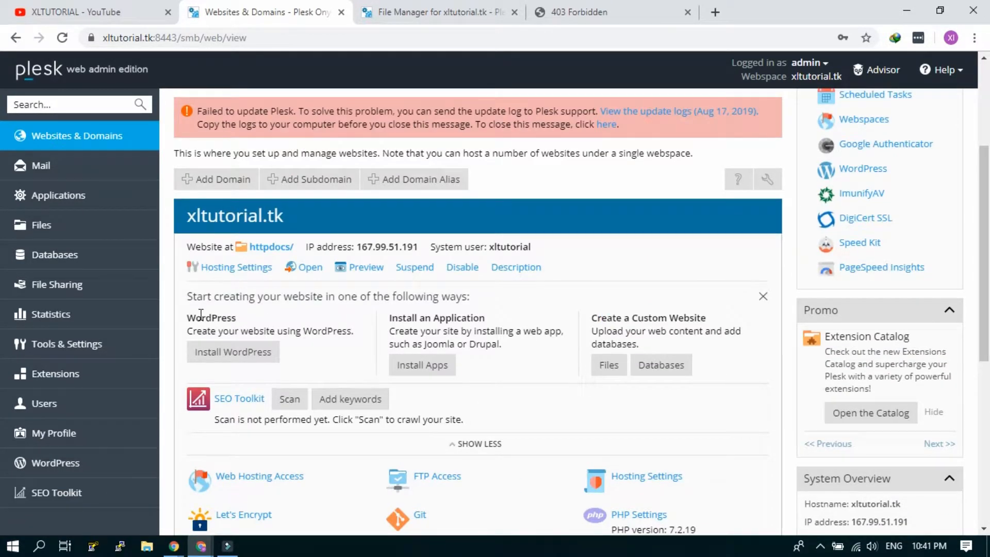
Step: Start the WordPress install and replace the website title with 'This is test wordpress site'
left_click(253, 358)
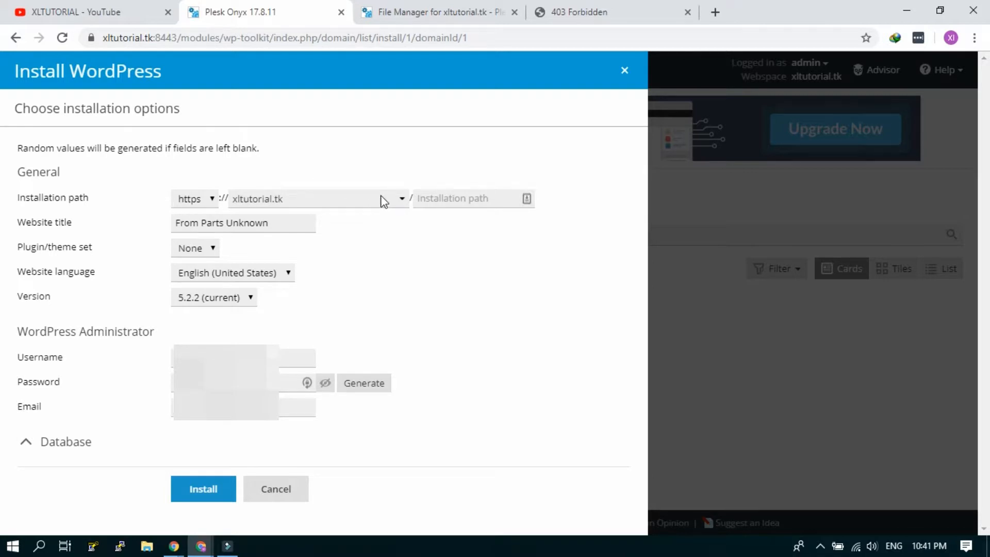
left_click(454, 198)
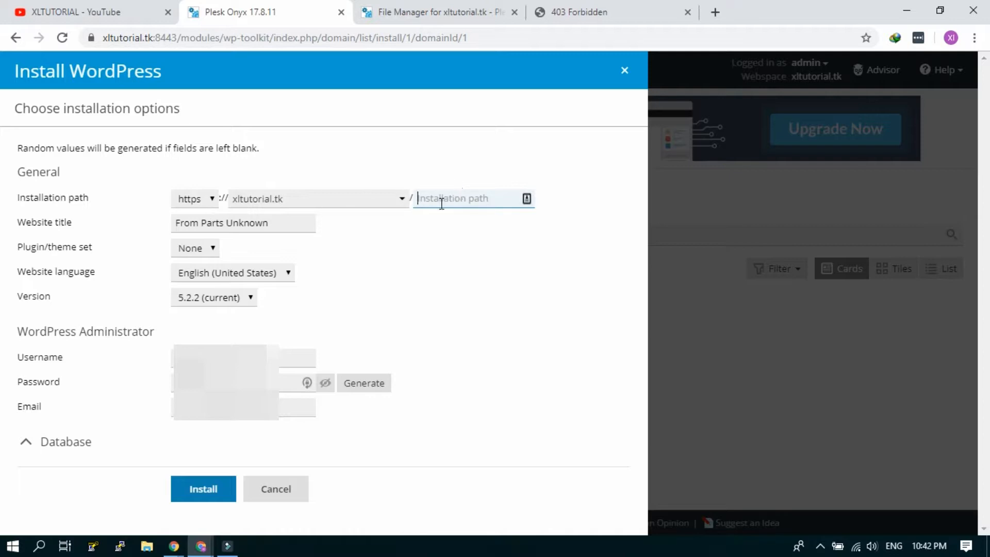
left_click(296, 223)
left_click_drag(292, 223, 153, 225)
type("T")
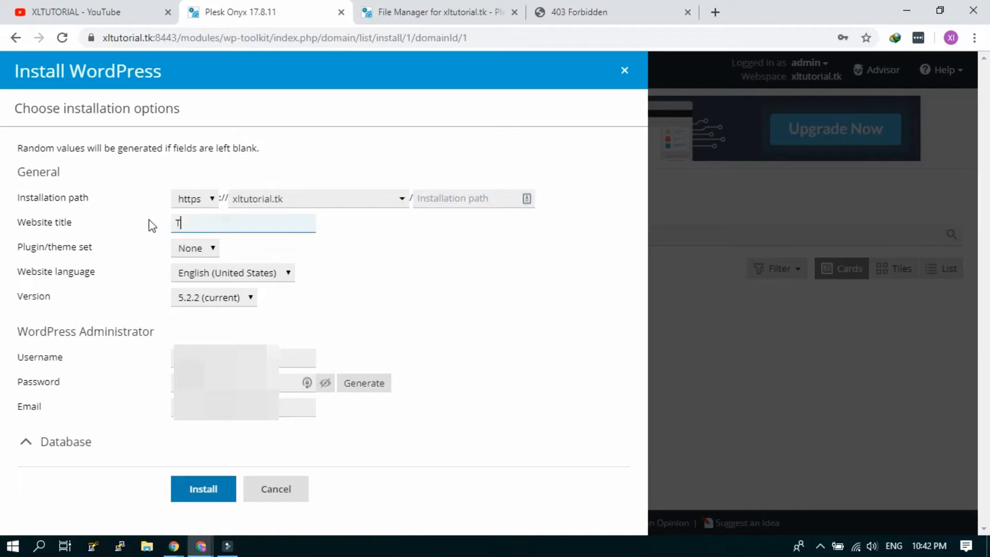
type("hi sis s is test wordpress site")
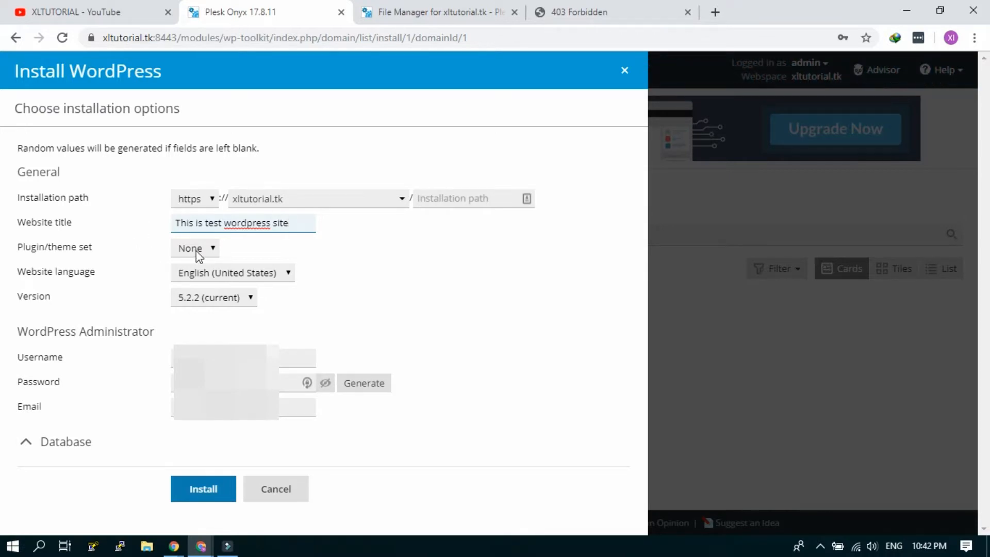
left_click(202, 252)
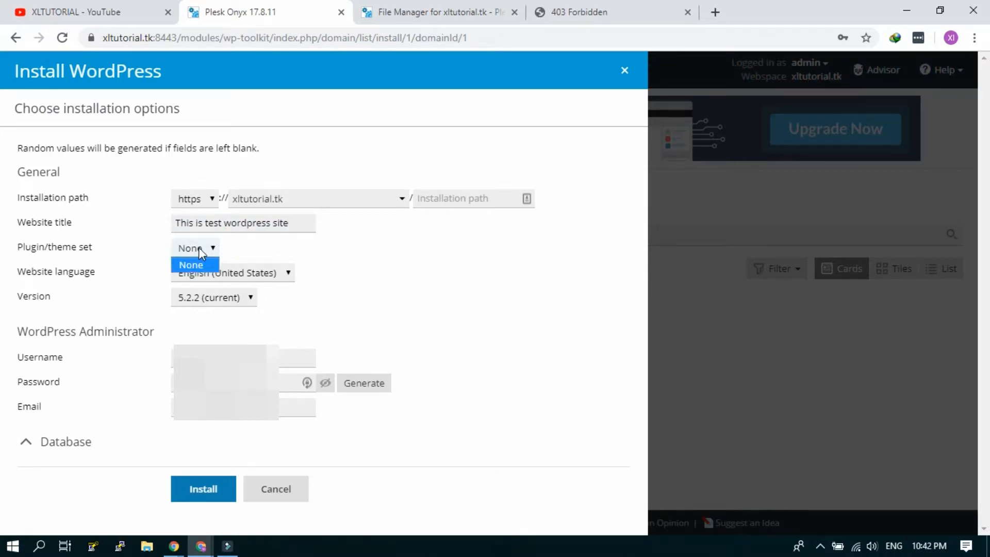
left_click(199, 248)
left_click(201, 248)
left_click(201, 248)
left_click(201, 248)
left_click(201, 249)
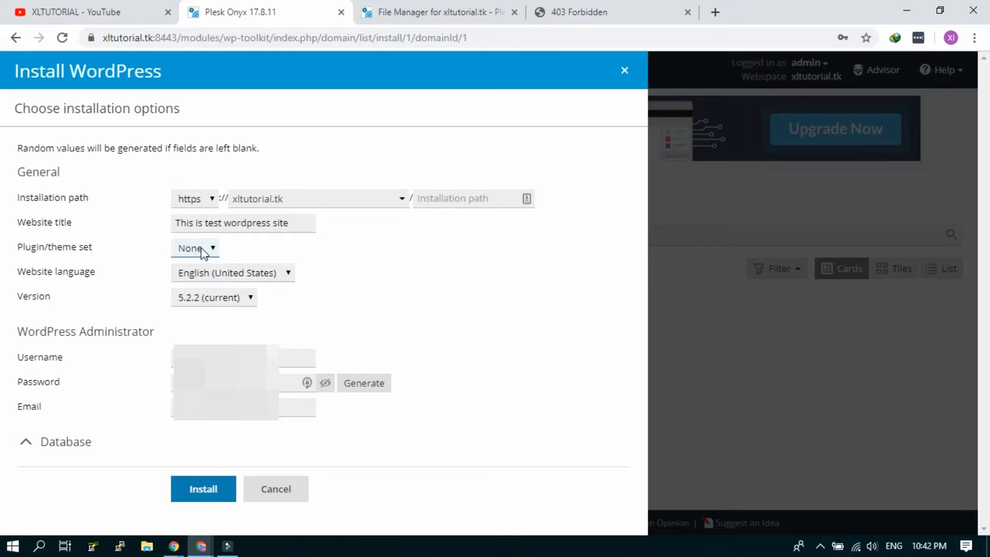
left_click(190, 202)
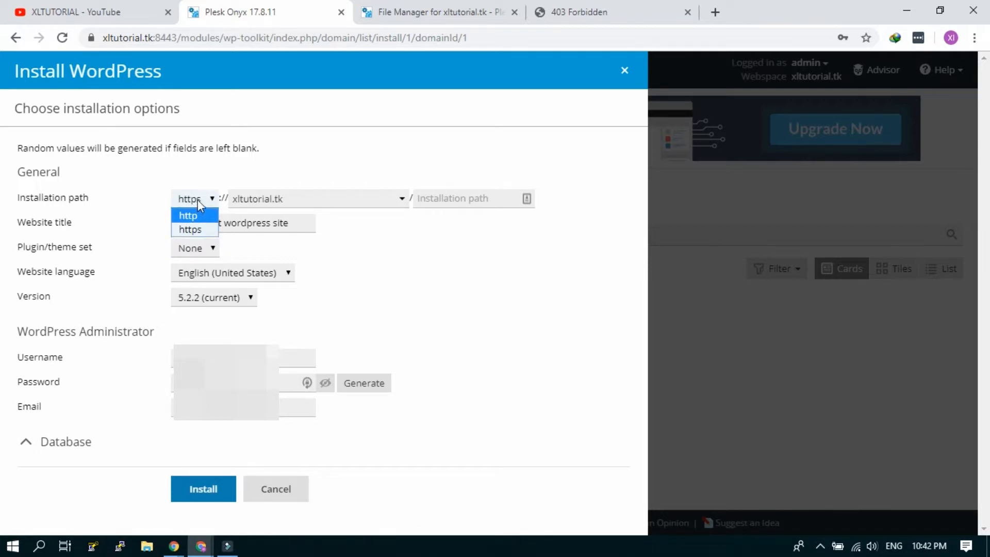
left_click(197, 200)
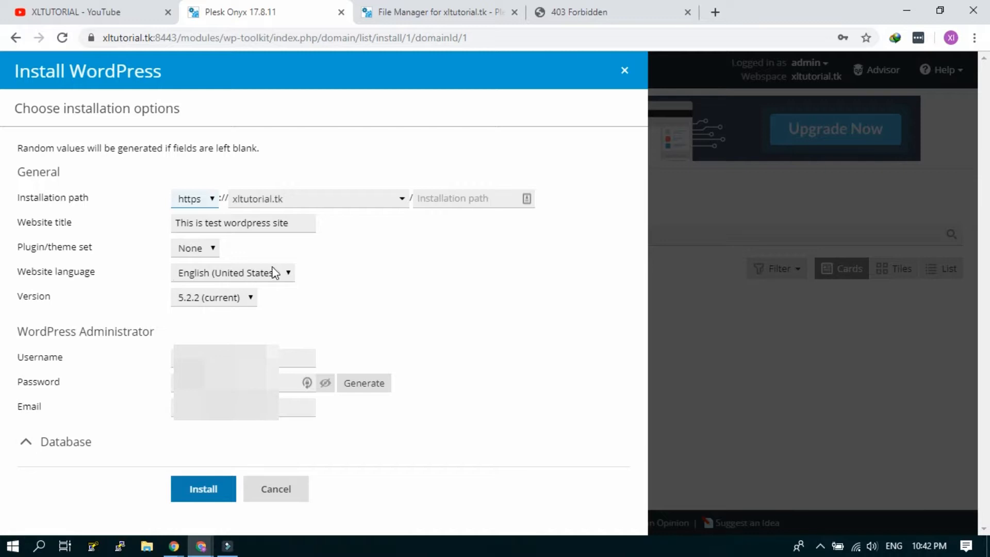
left_click(275, 272)
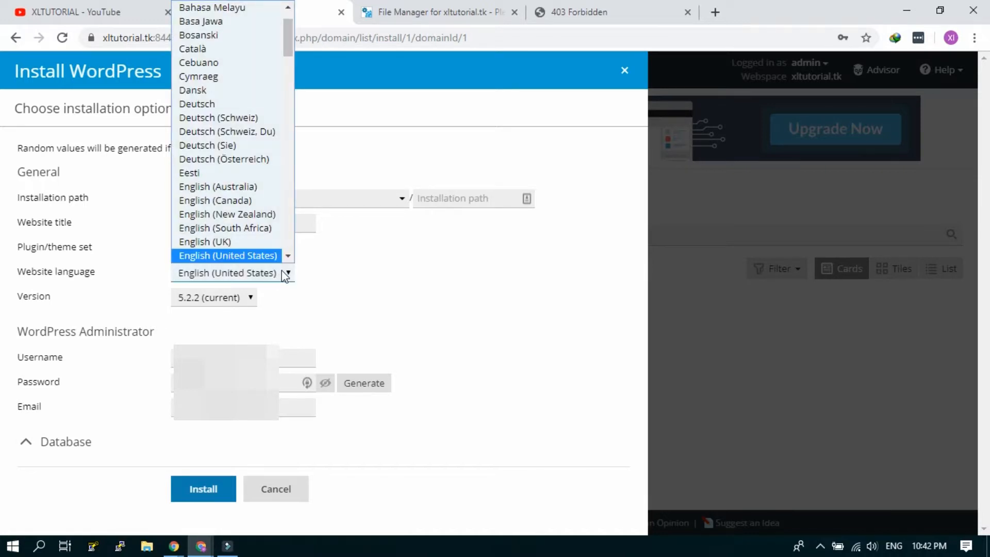
left_click(284, 275)
left_click(243, 303)
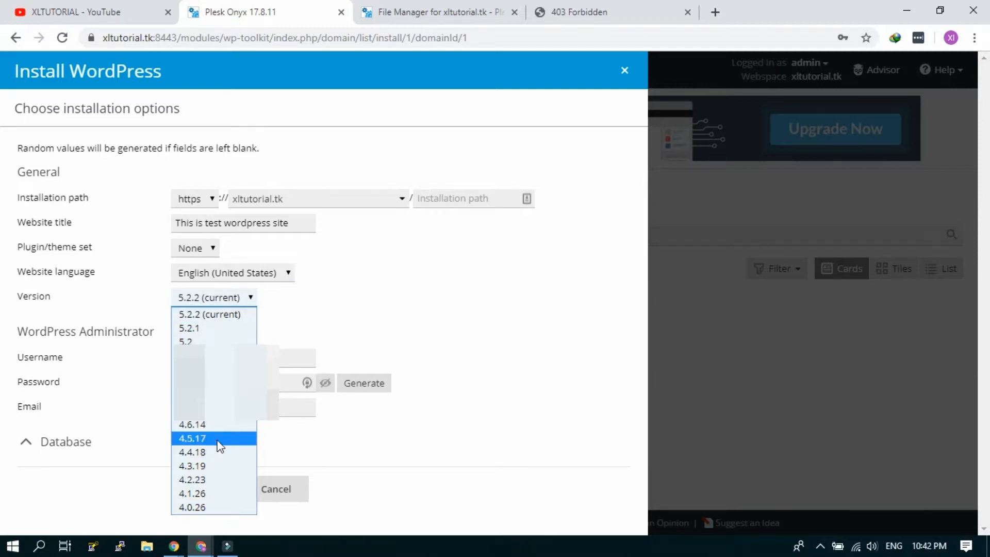
left_click(239, 301)
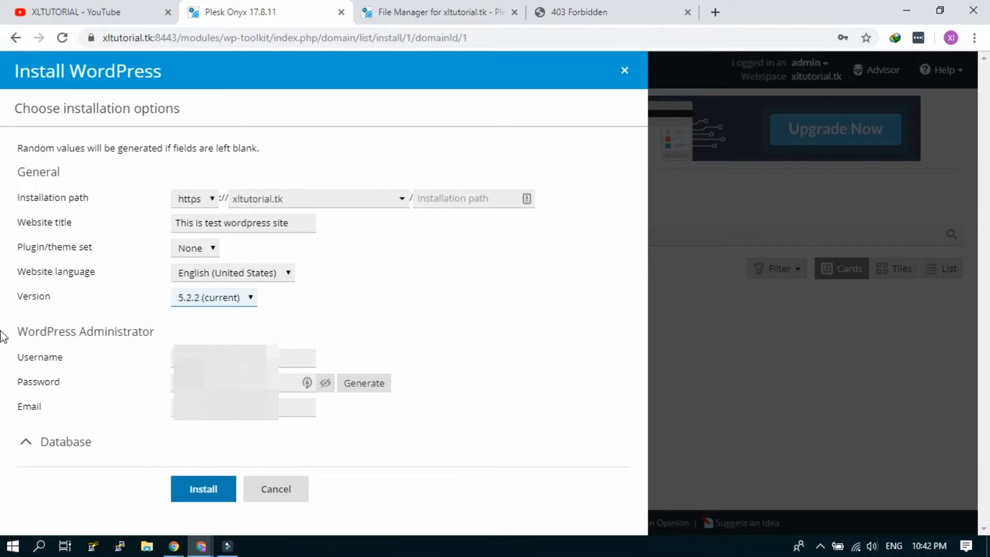
left_click(284, 358)
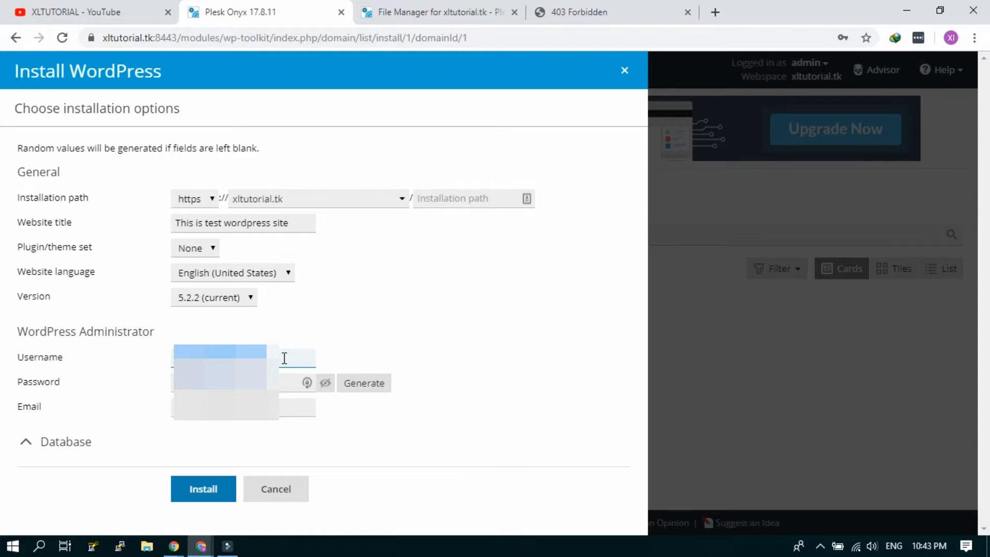
Step: Fill in the WordPress administrator password and e-mail address
key("Tab")
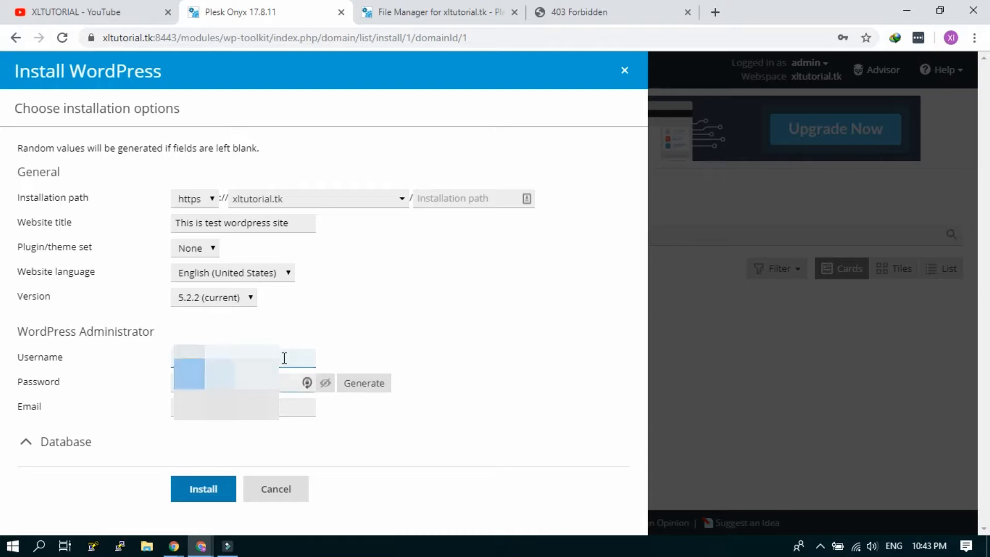
type("********")
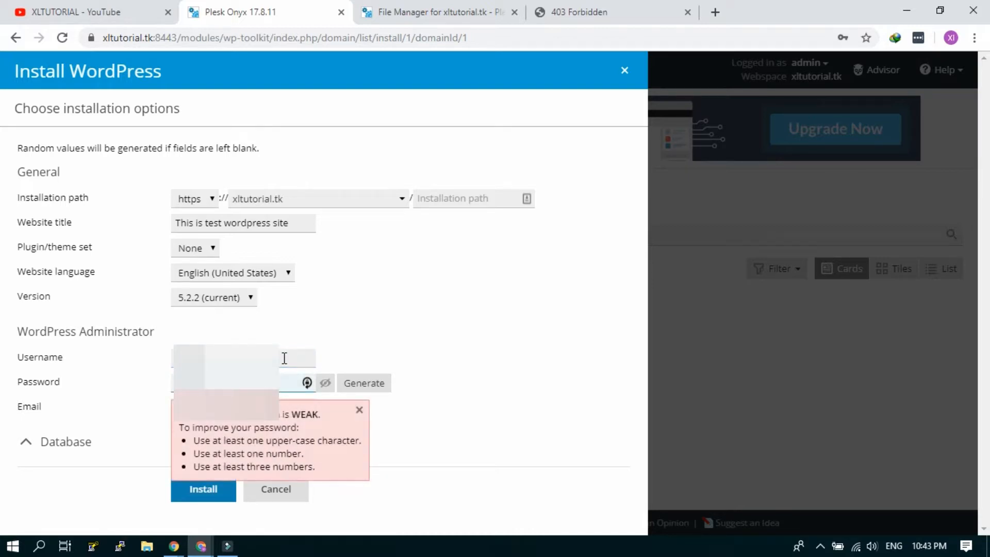
key("Tab")
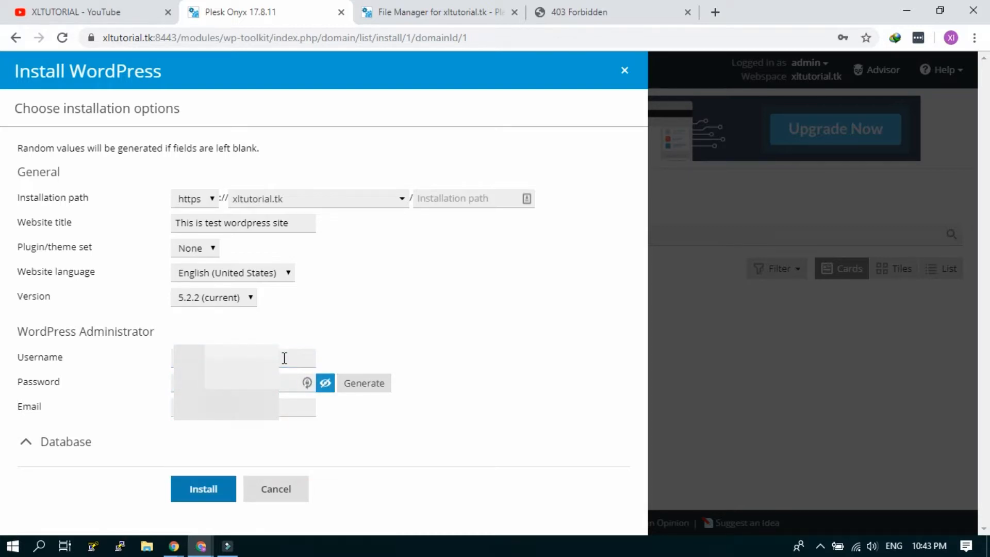
triple_click(297, 409)
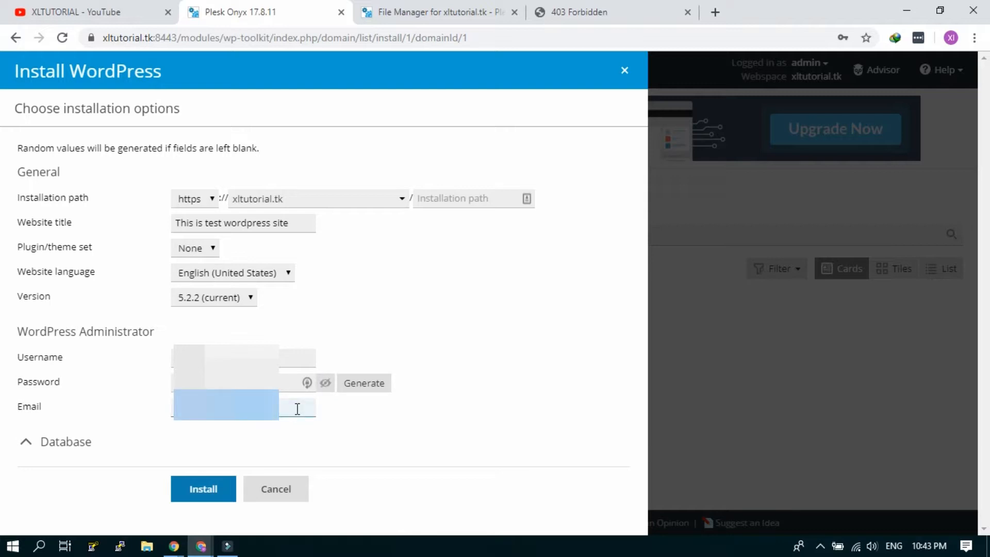
left_click(297, 409)
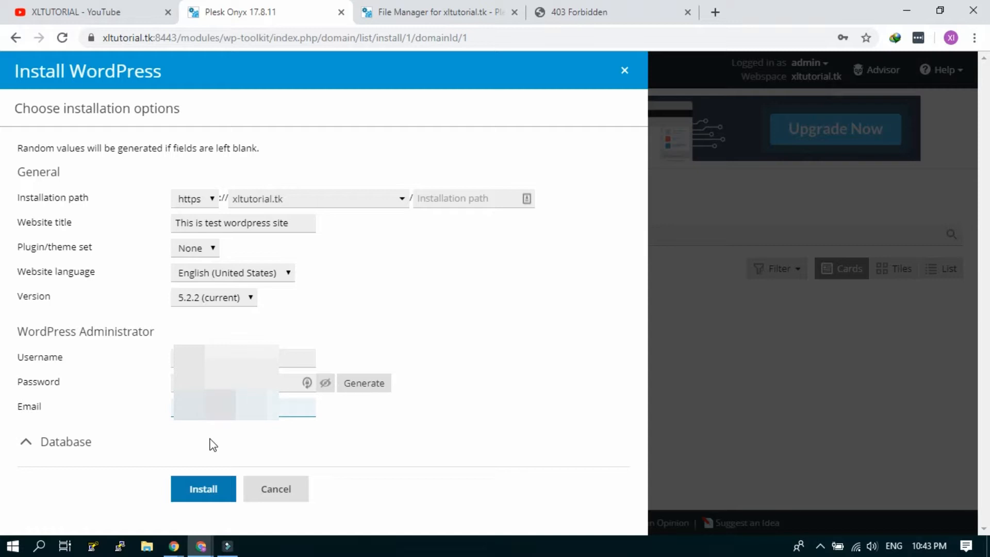
Step: Expand the Database section to review its generated values, then collapse it
left_click(27, 445)
scroll(62, 434, "down", 2)
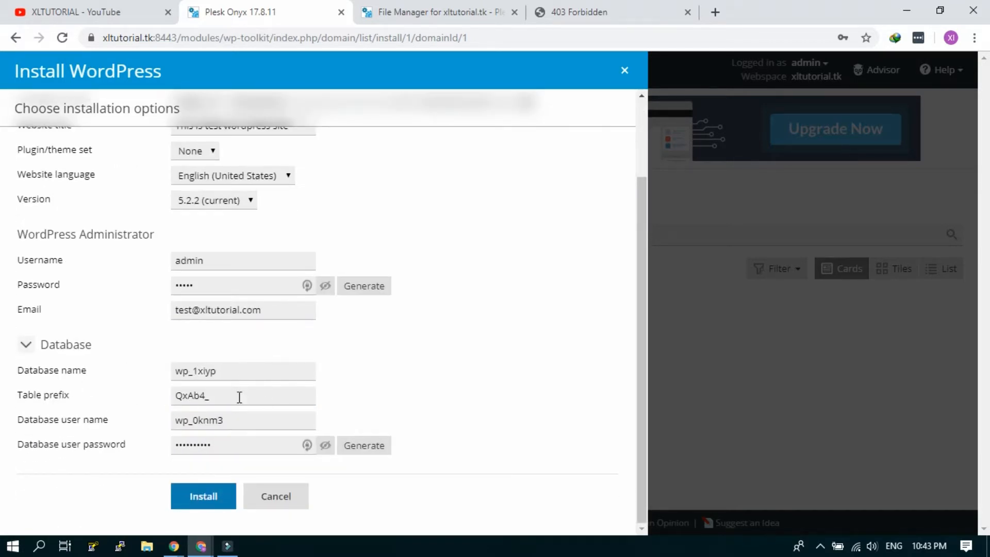
left_click(26, 346)
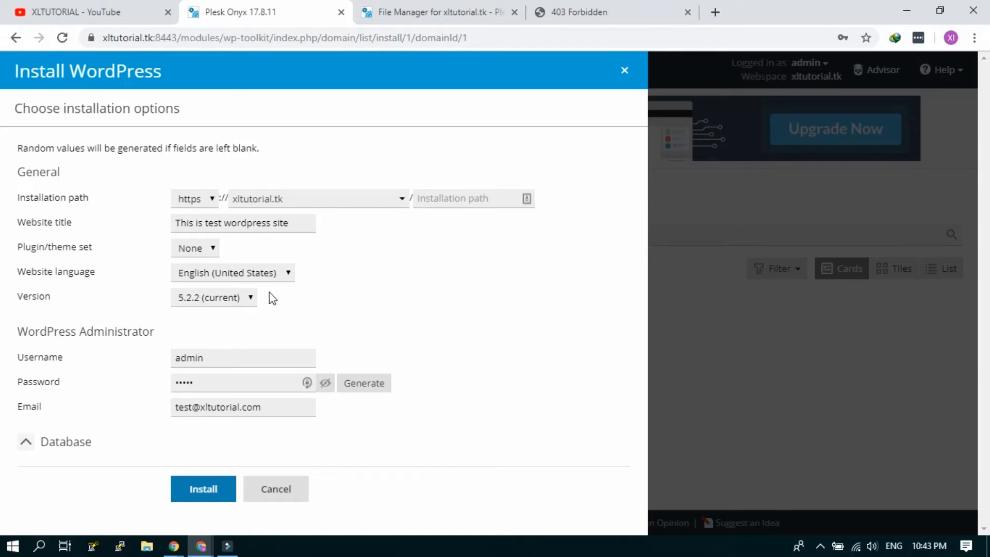
Step: Run the WordPress installation, dismiss the save-password prompt, and close the finished progress window
left_click(213, 499)
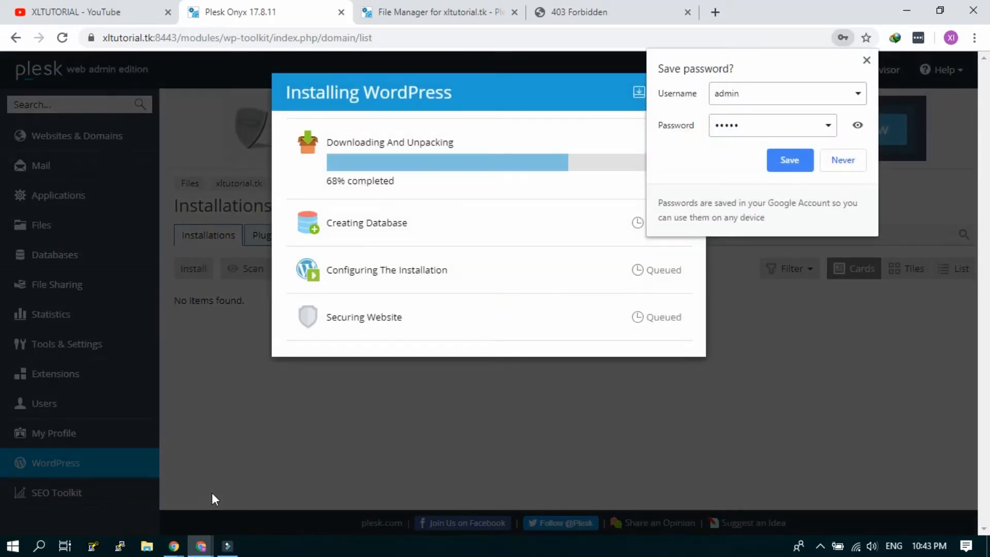
left_click(867, 60)
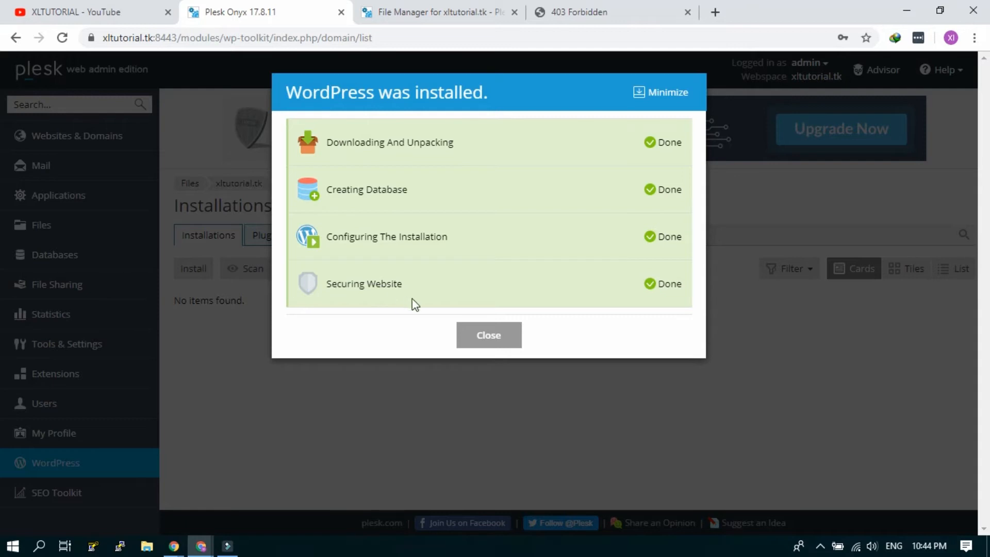
left_click(462, 333)
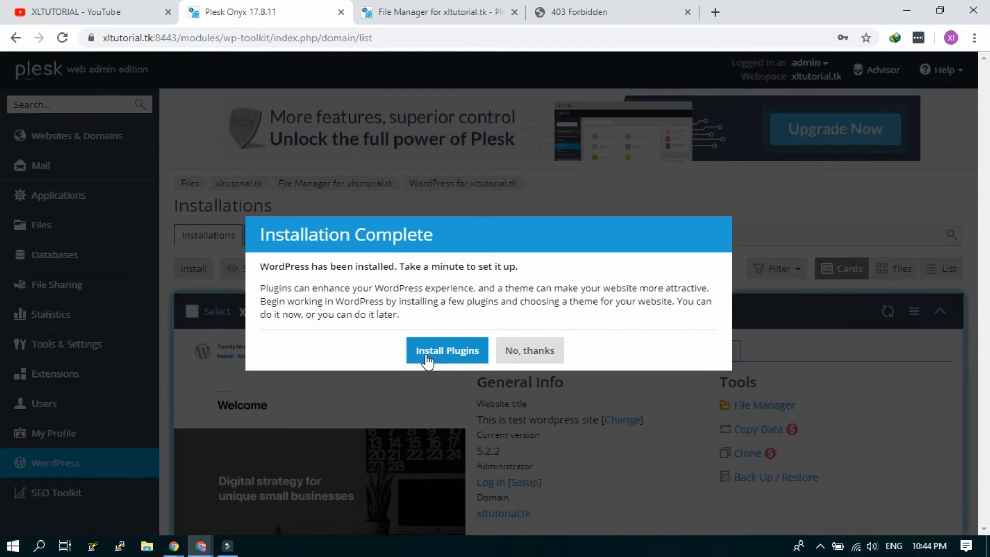
Step: Decline the plugin offer, then switch through the File Manager tab to the 403 Forbidden site tab
left_click(535, 360)
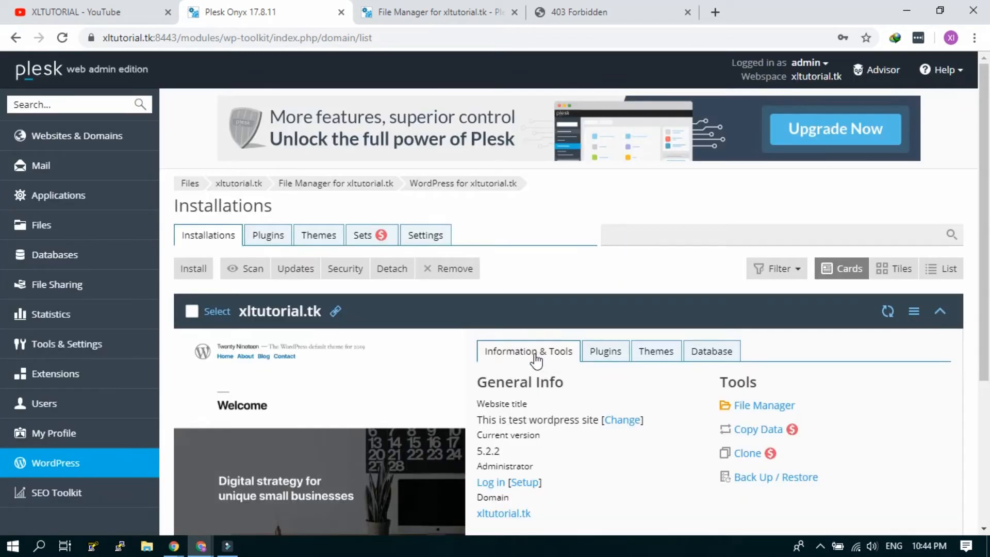
scroll(626, 288, "down", 5)
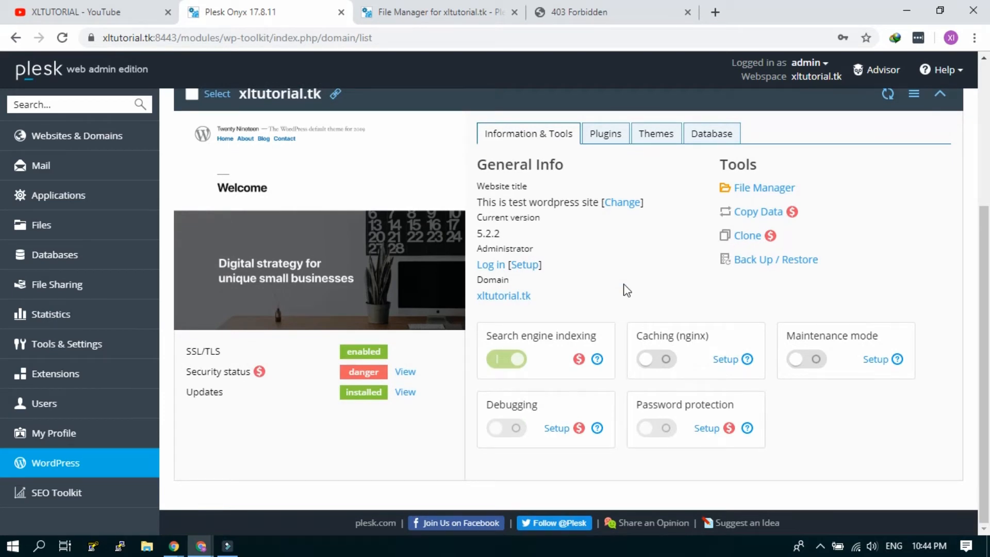
scroll(625, 289, "up", 2)
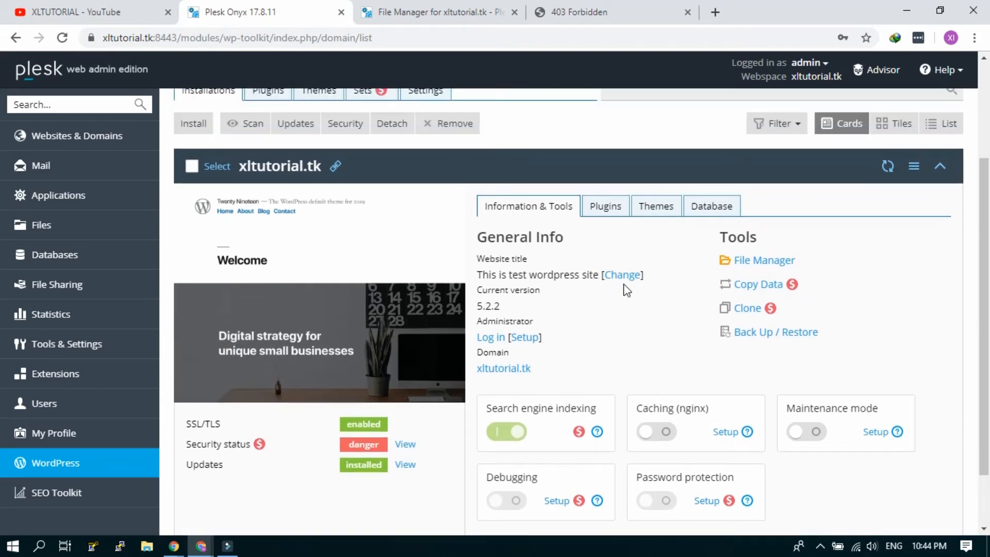
scroll(625, 289, "up", 2)
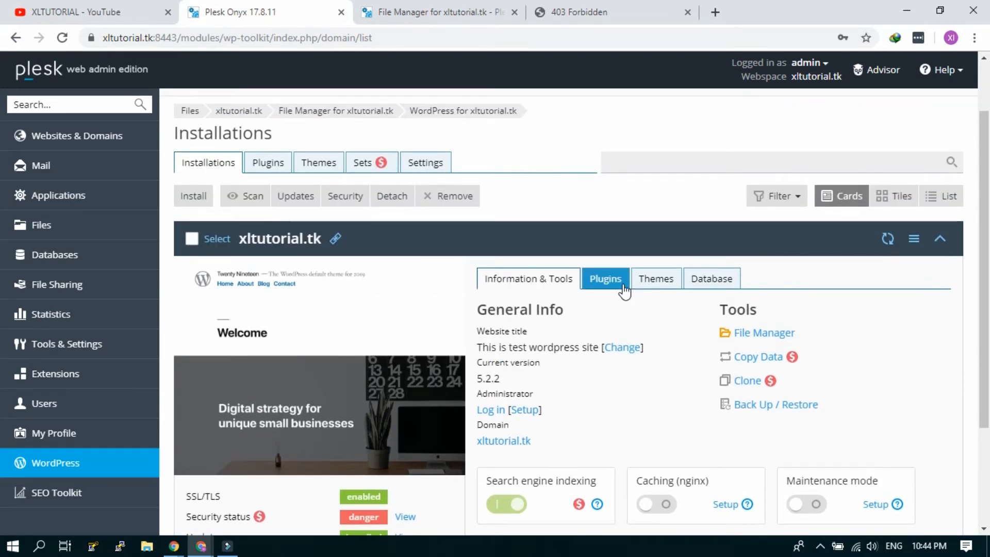
left_click(464, 11)
left_click(556, 7)
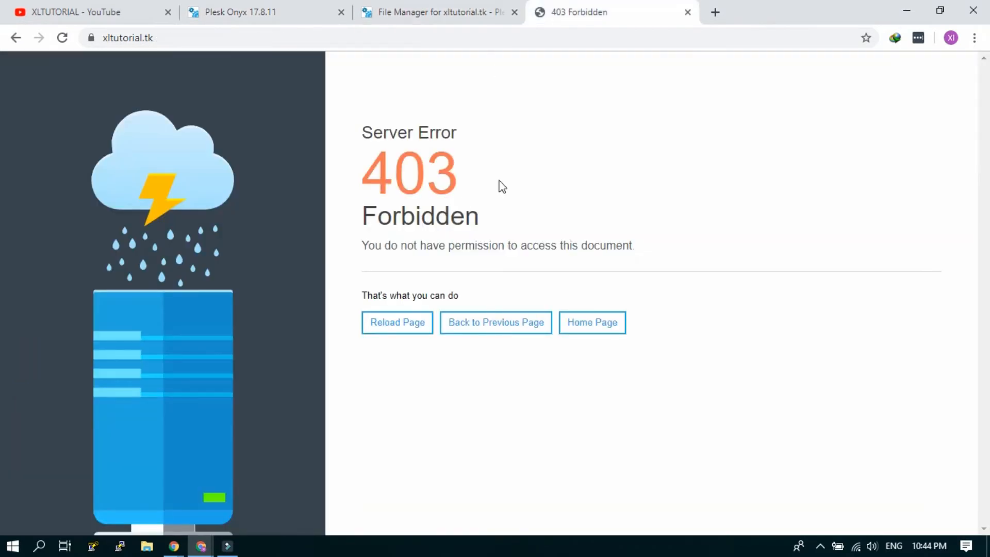
Step: Reload xltutorial.tk so it loads, then try its /wp-admin address
key("F5")
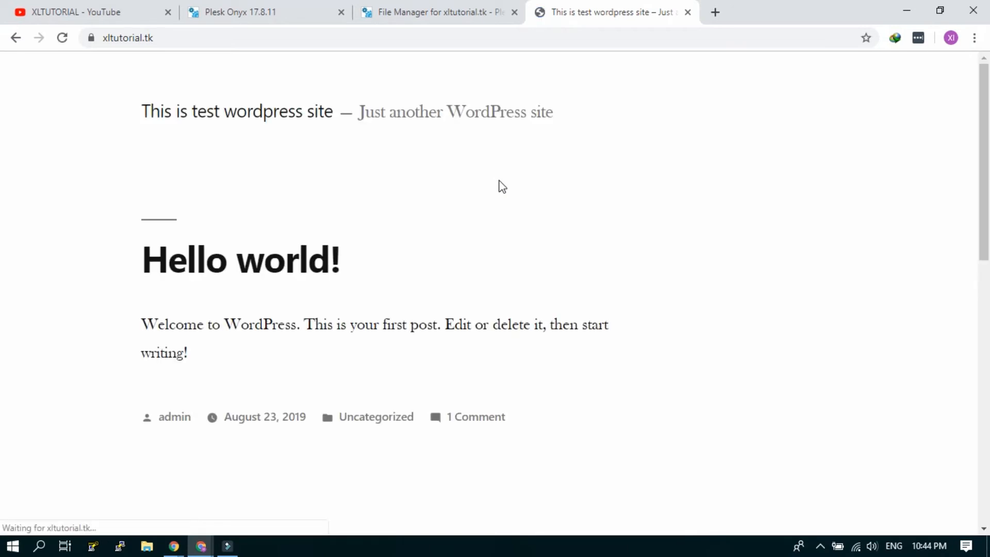
left_click(511, 37)
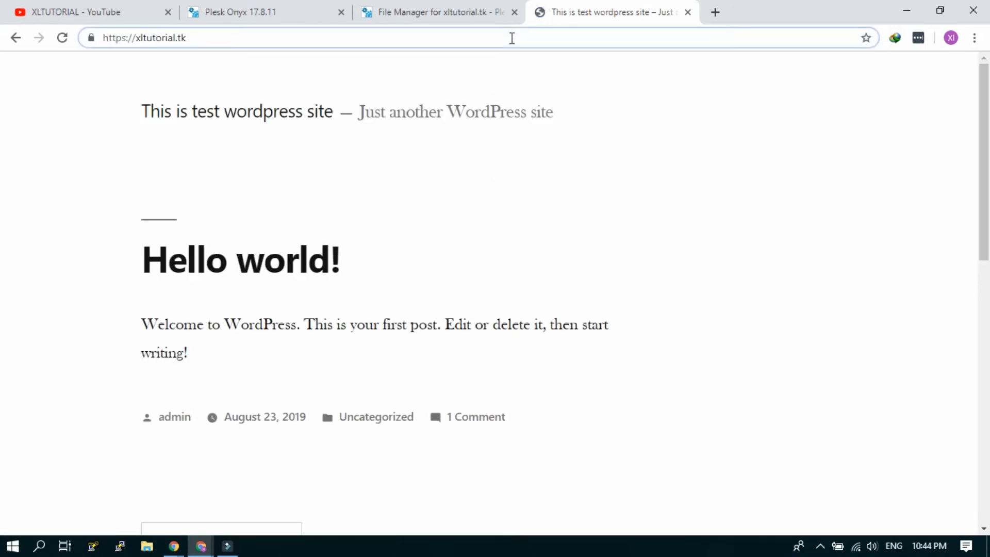
type("/wp")
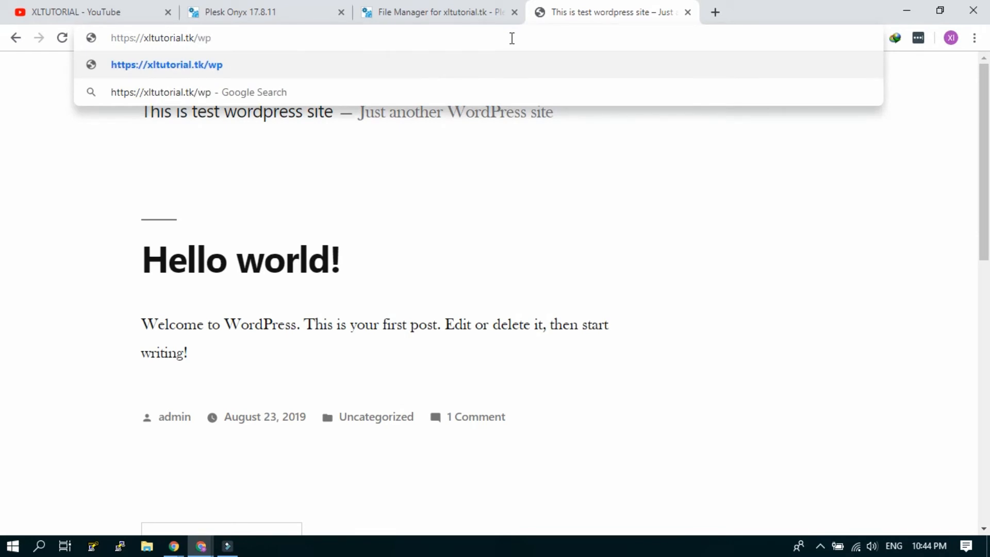
type("-admin")
key("Down")
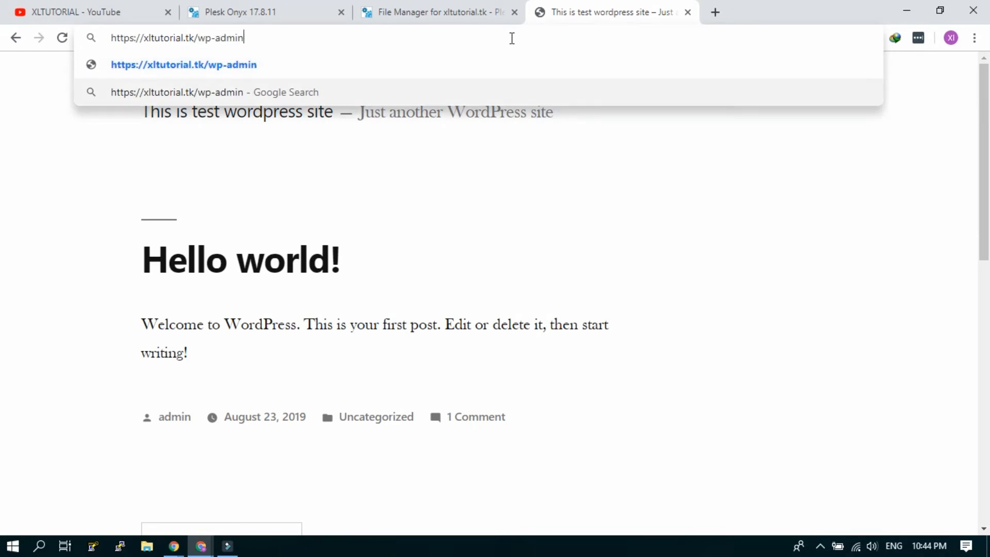
key("Return")
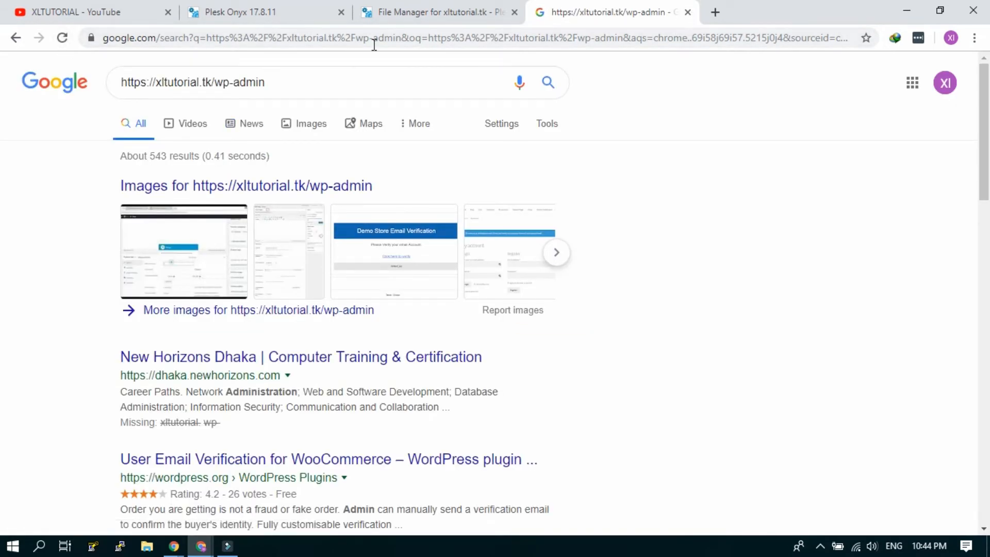
Step: Go back to the Hello world! site page and edit its address again
left_click(16, 37)
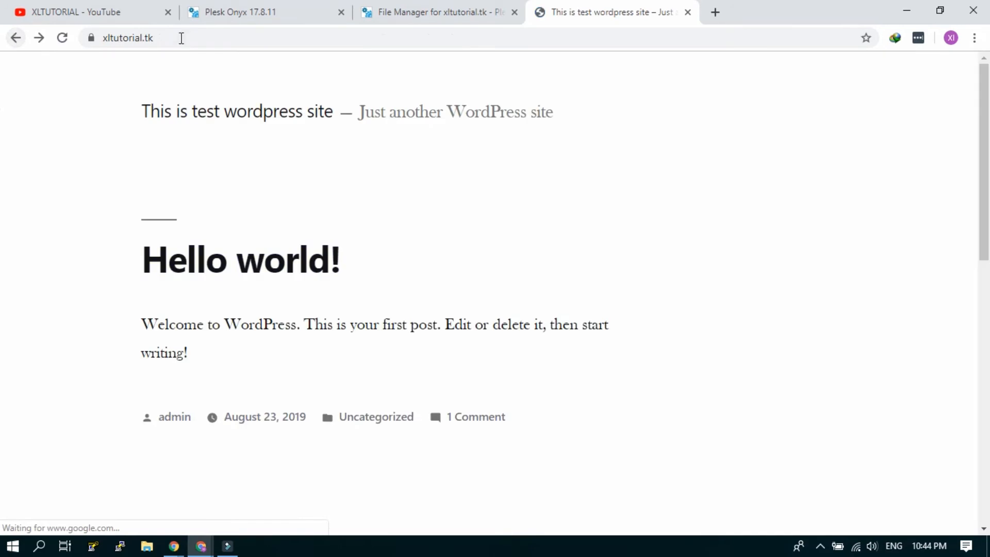
left_click(205, 34)
left_click(253, 36)
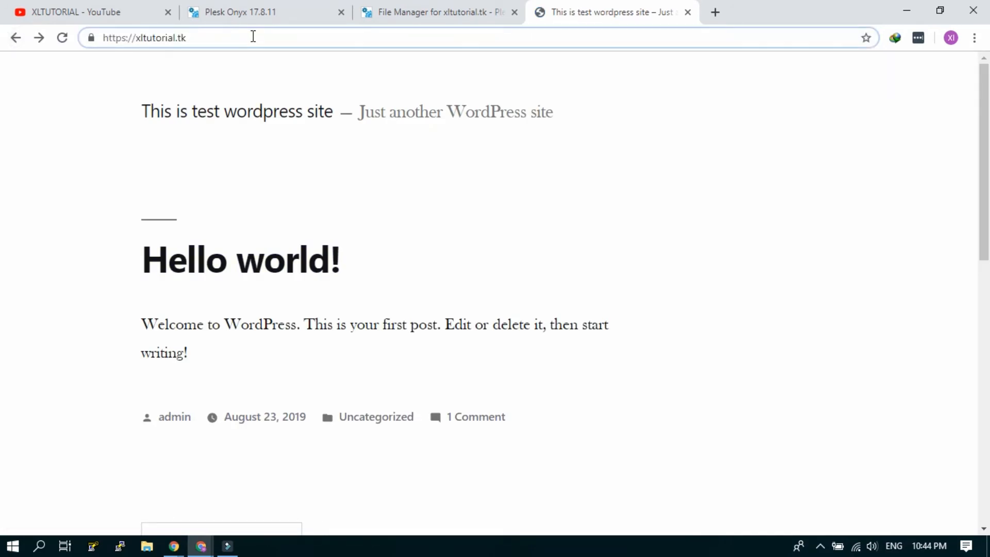
Step: Go to xltutorial.tk/wp-admin and log in with the administrator username and password
type("/wp-adm")
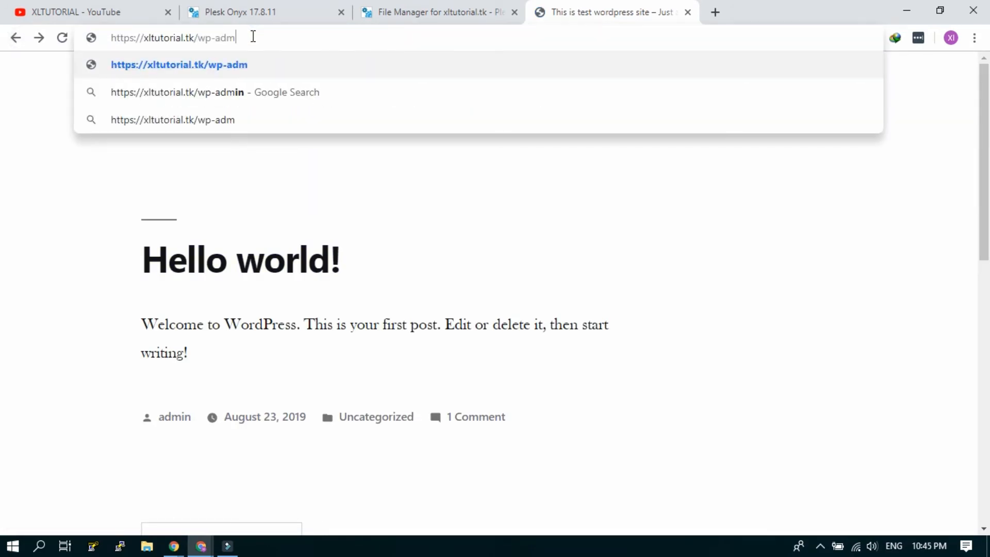
type("in")
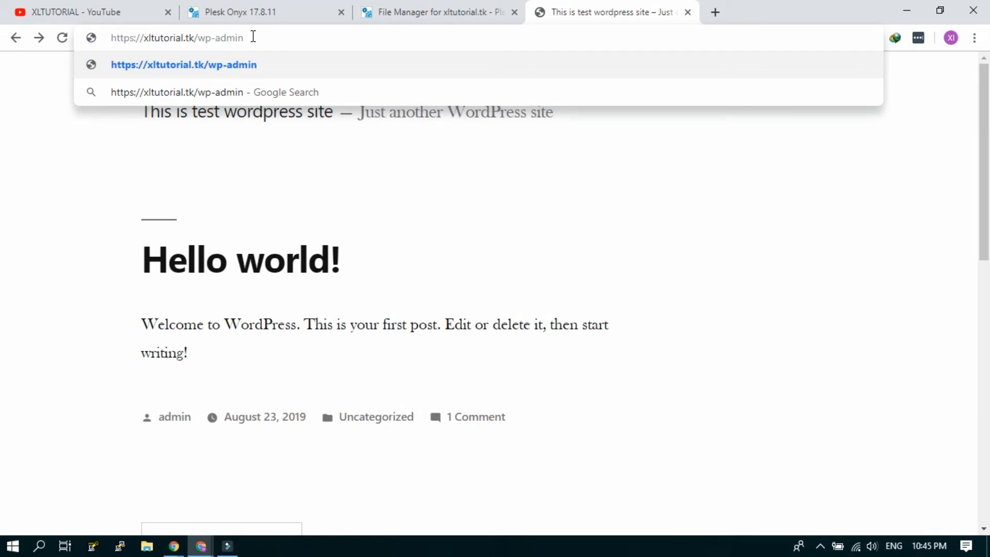
key("Return")
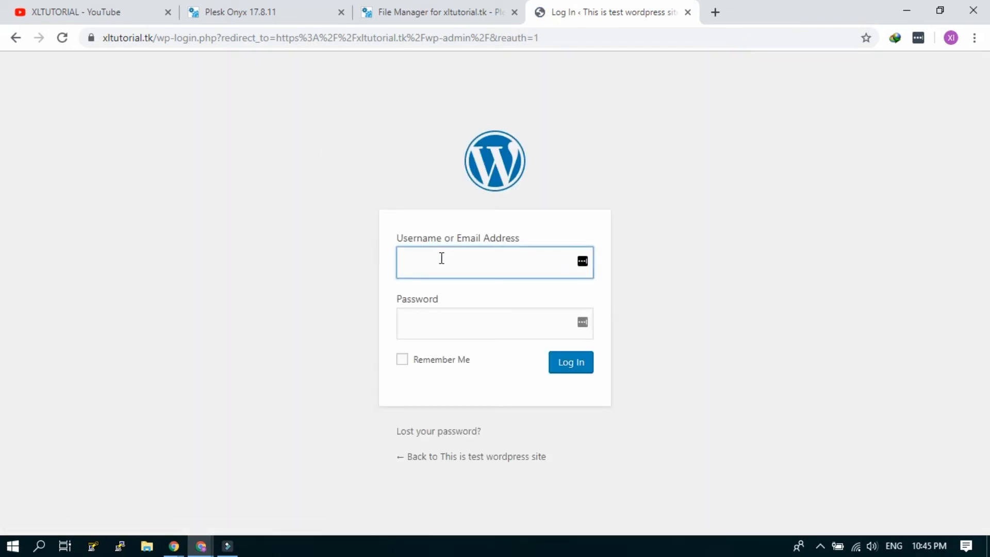
type("admin")
key("Tab")
type("•••••")
left_click(575, 365)
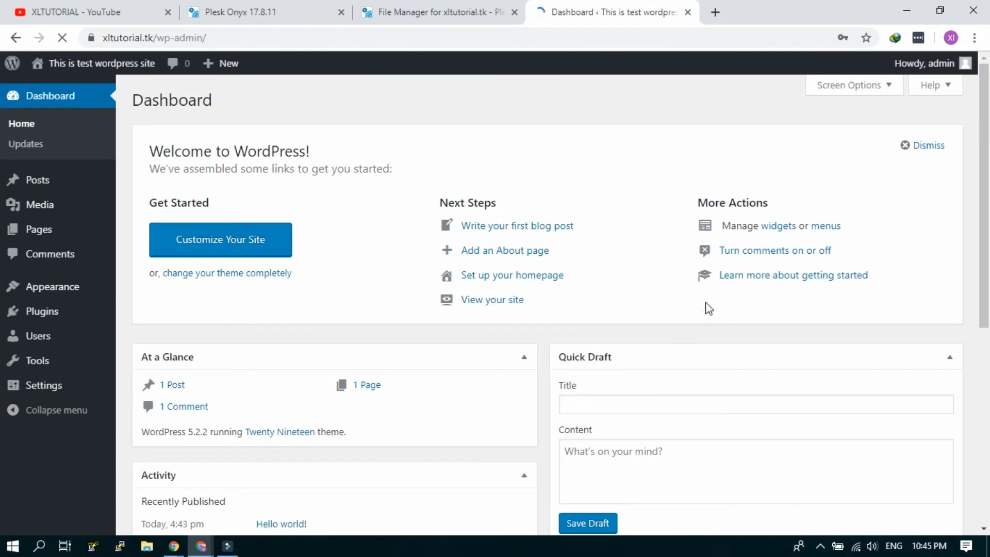
scroll(804, 252, "down", 7)
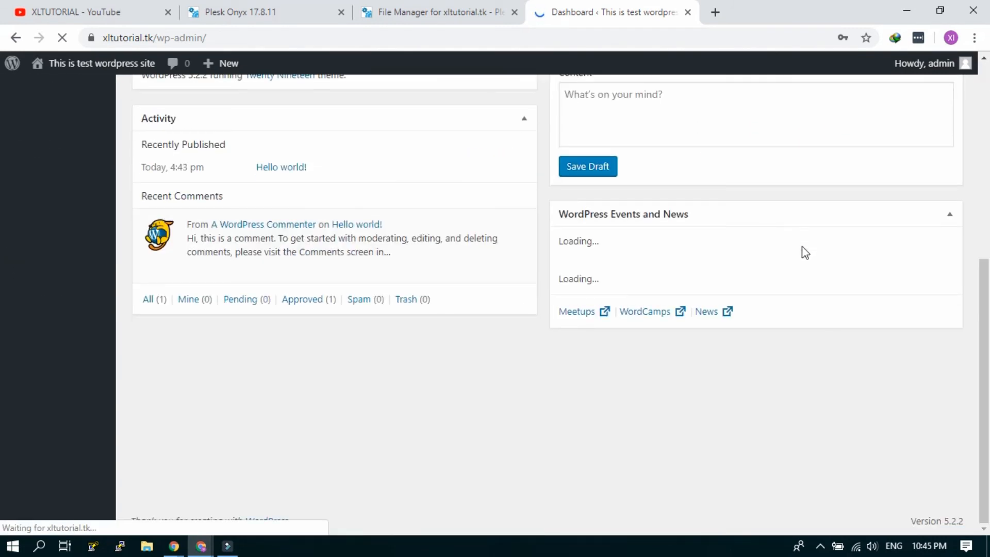
scroll(805, 253, "up", 7)
Step: Dismiss the save-password prompt and open the site link in a new tab
left_click(467, 106)
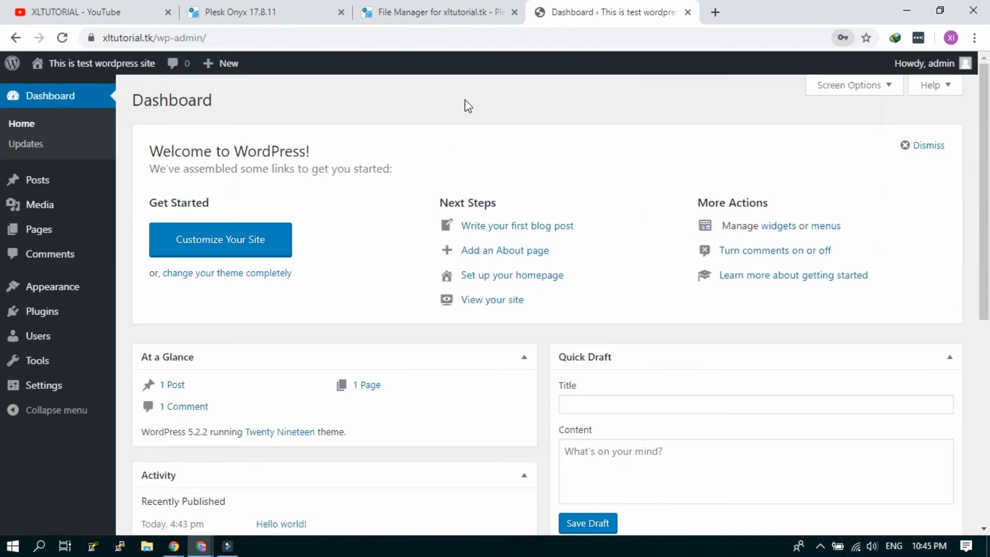
mouse_move(80, 67)
right_click(62, 89)
left_click(104, 98)
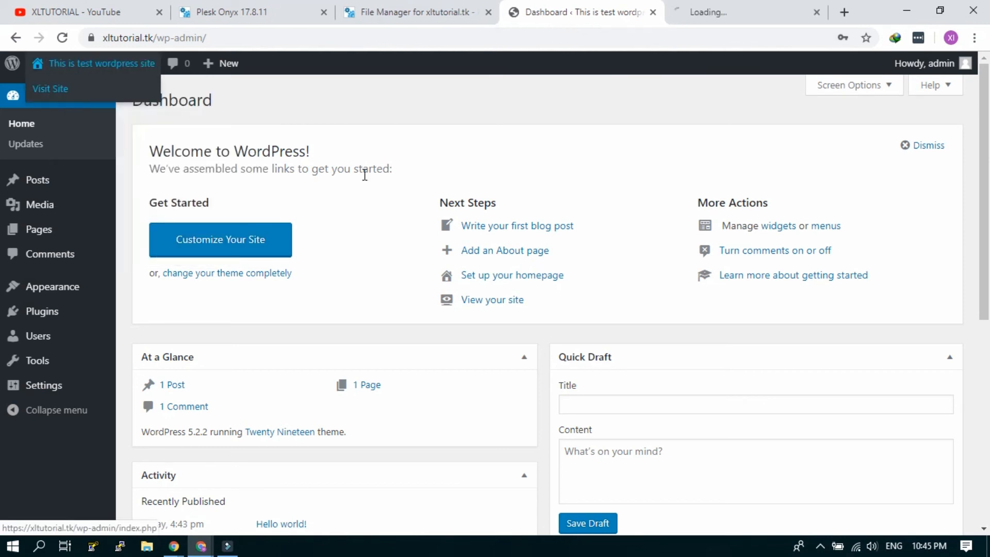
mouse_move(62, 297)
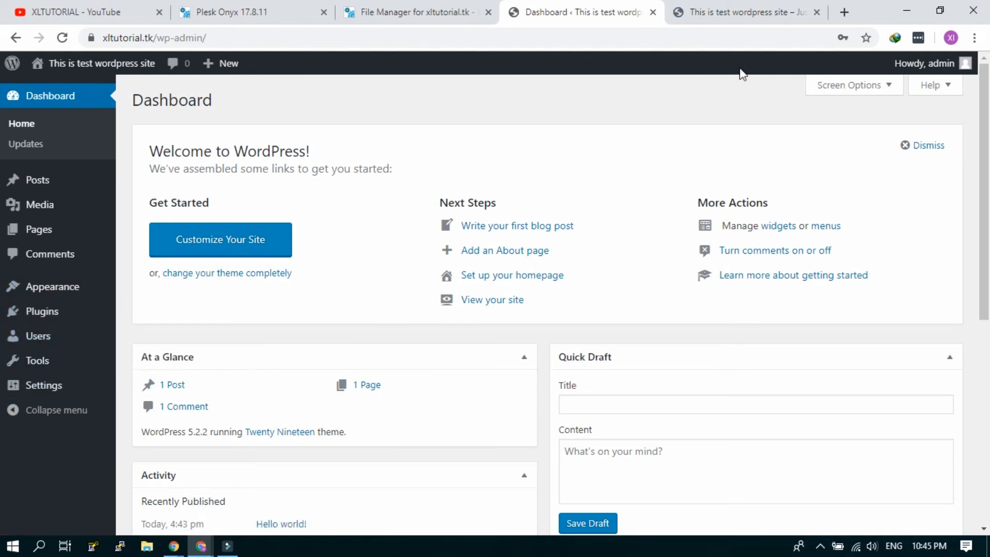
Step: View the live Hello world! site, then return via Plesk to the XLTUTORIAL YouTube page
left_click(751, 8)
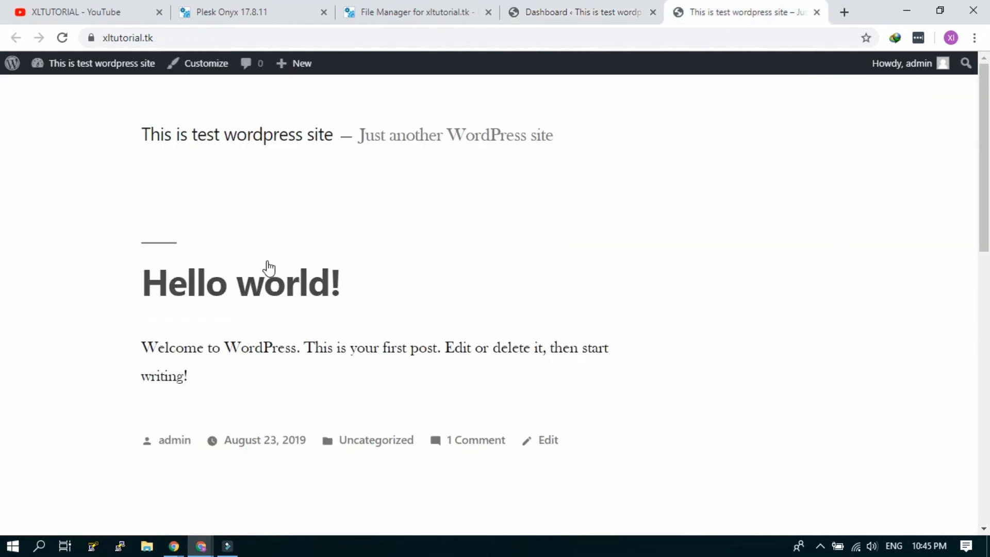
left_click(268, 8)
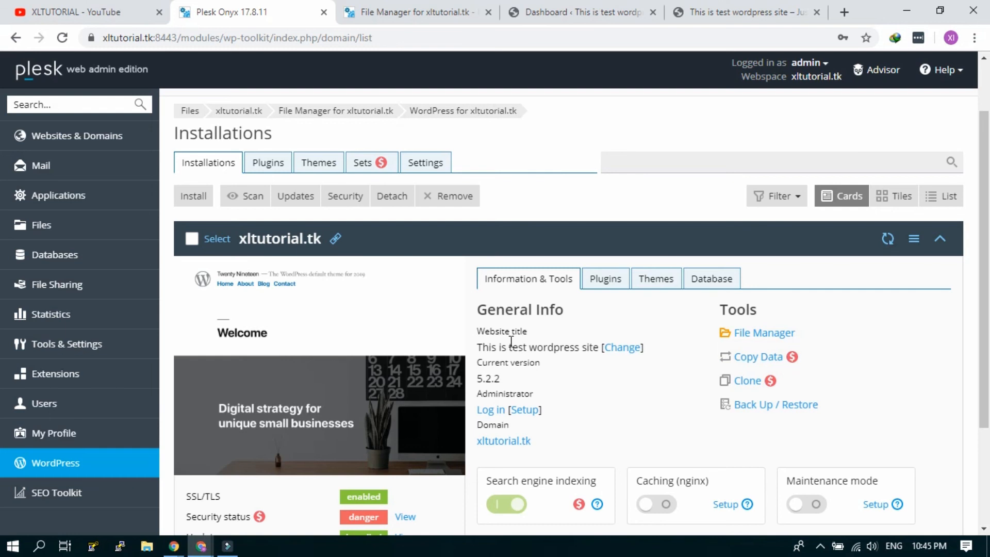
left_click(77, 11)
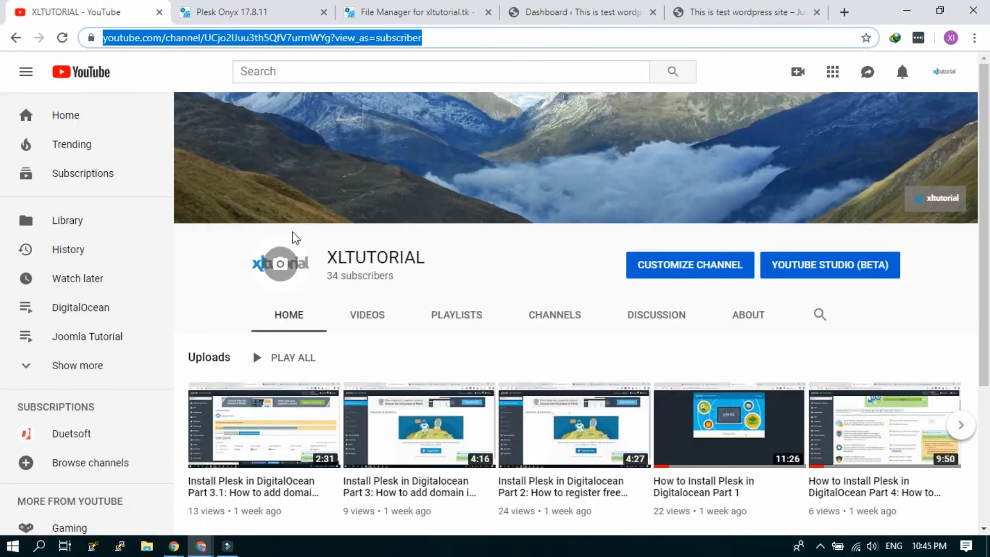